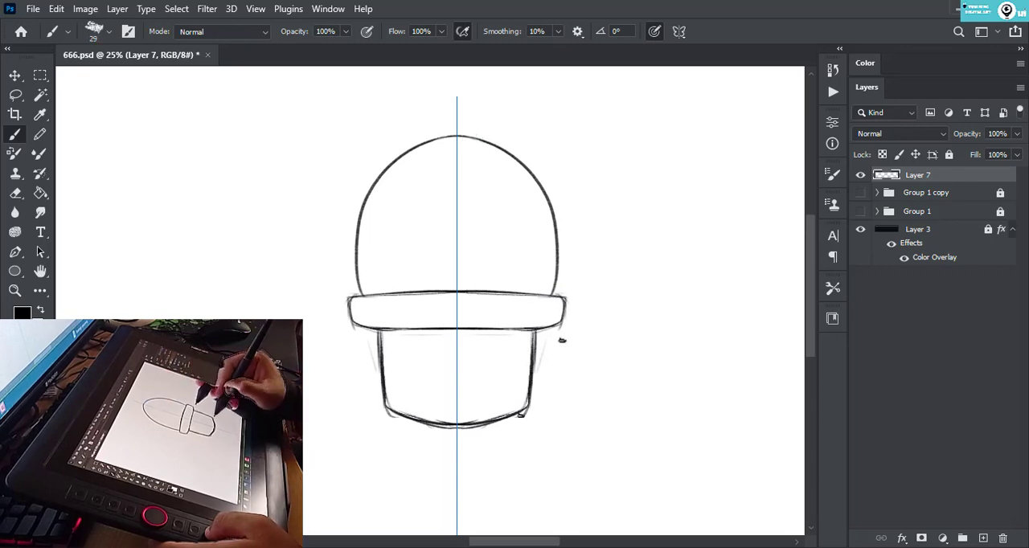
# - Erase the pot's curved bottom, redraw the base flat on a ground line, and sketch a rounded slot on each side
pyautogui.press('e')
pyautogui.press('b')
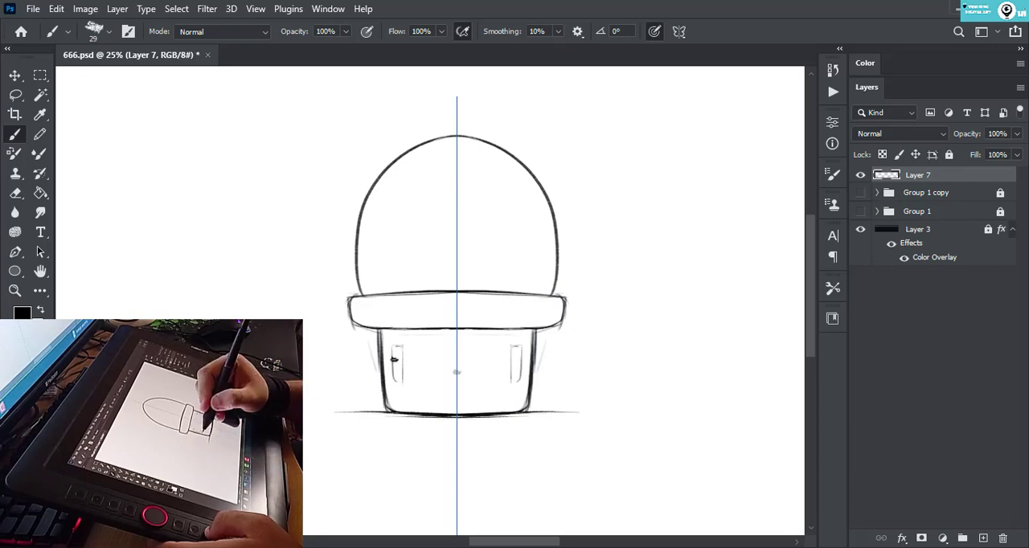
# - Add a new layer and sketch filled black spikes around the cactus outline, undoing the stray stroke on its left side
pyautogui.hotkey('ctrl', 'shift', 'alt', 'n')
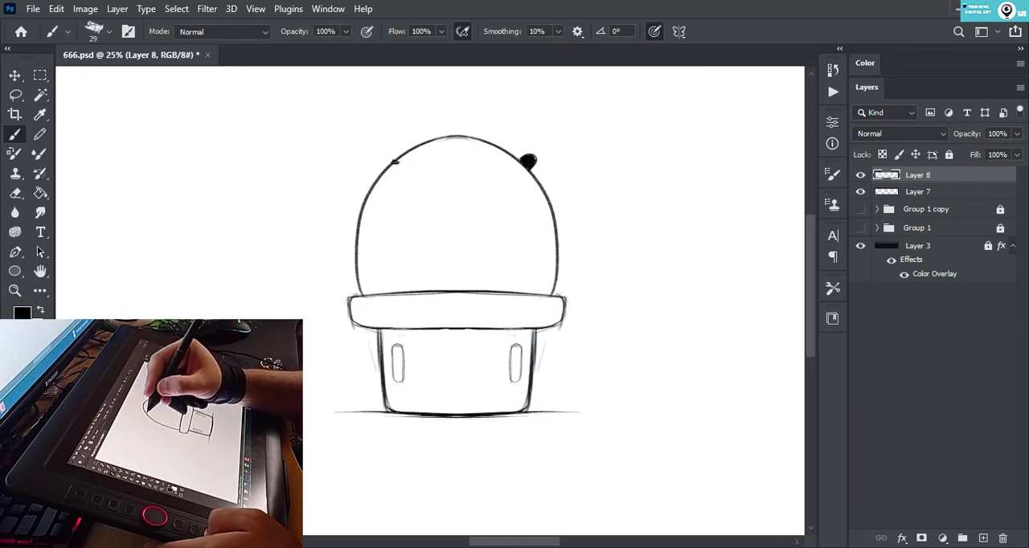
pyautogui.moveTo(376, 162); pyautogui.dragTo(394, 162)
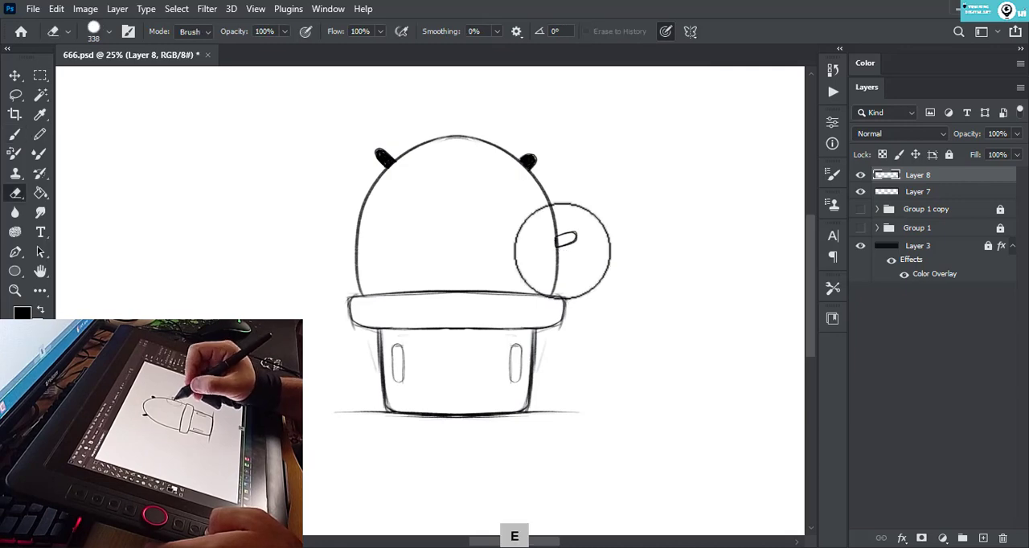
pyautogui.moveTo(560, 236); pyautogui.dragTo(571, 240)
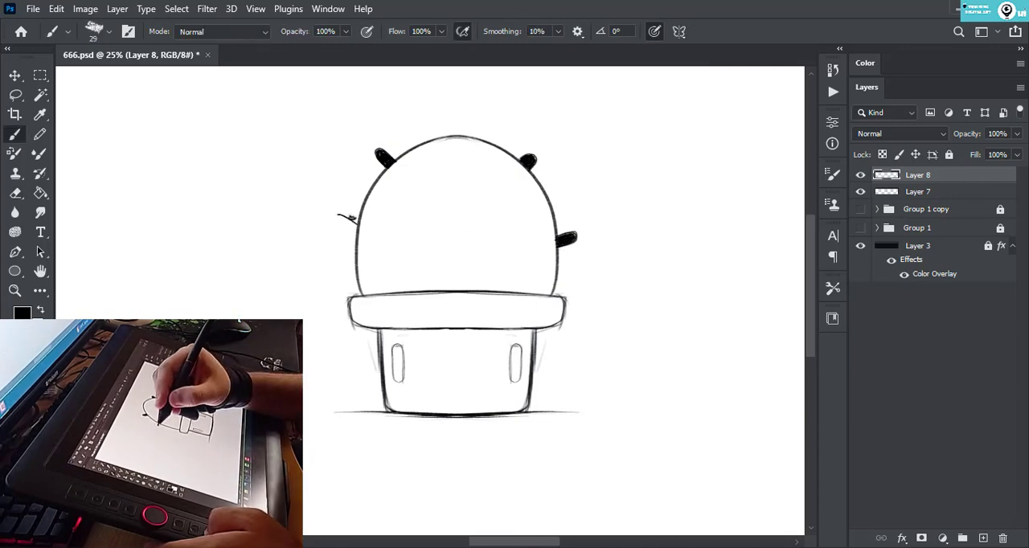
pyautogui.moveTo(346, 217); pyautogui.dragTo(353, 247)
pyautogui.hotkey('ctrl', 'z')
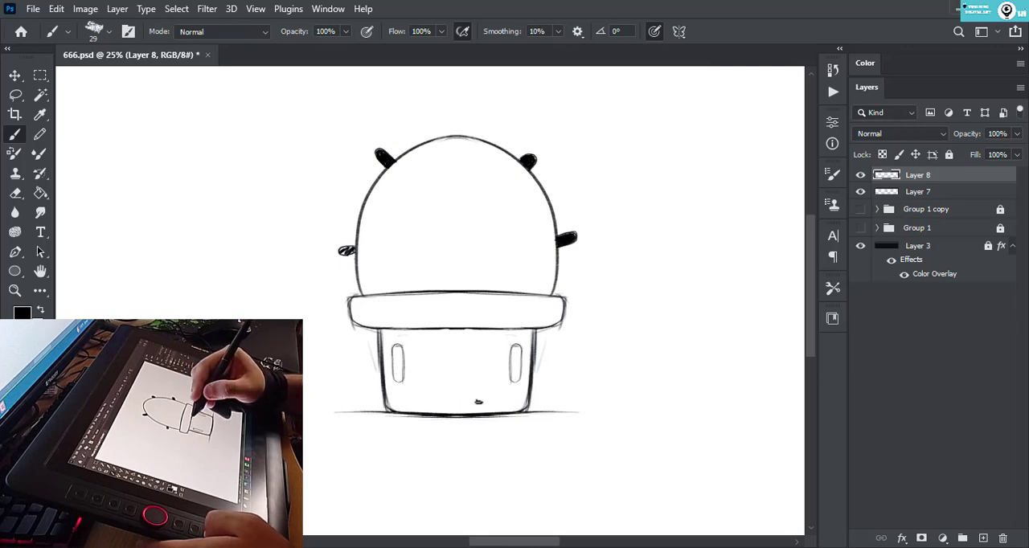
# - Hatch the shadow over the right half of the pot and rim, and sketch the rim highlight and base half-circle
pyautogui.moveTo(463, 318); pyautogui.dragTo(467, 330)
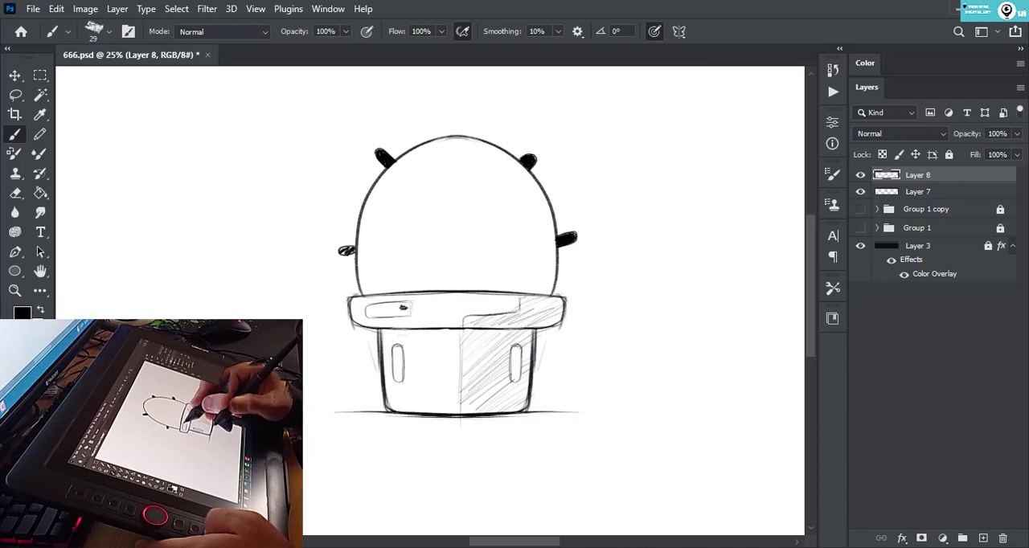
pyautogui.moveTo(460, 402); pyautogui.dragTo(473, 412)
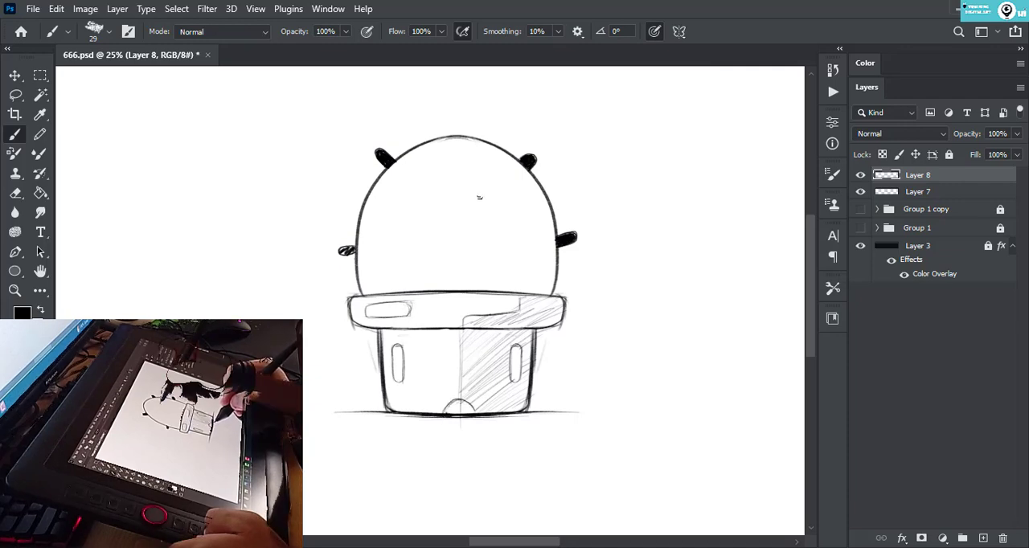
# - Sketch the face on a new layer with two tall rounded eyes and half-round cheeks mirrored about the vertical axis
pyautogui.moveTo(480, 195); pyautogui.dragTo(493, 195)
pyautogui.moveTo(494, 196)
pyautogui.mouseDown()
pyautogui.moveTo(491, 261)
pyautogui.moveTo(482, 252)
pyautogui.moveTo(492, 261)
pyautogui.mouseUp()
pyautogui.moveTo(480, 196); pyautogui.dragTo(481, 260)
pyautogui.hotkey('ctrl', 'shift', 'alt', 'n')
pyautogui.moveTo(495, 195)
pyautogui.mouseDown()
pyautogui.moveTo(493, 260)
pyautogui.moveTo(532, 266)
pyautogui.mouseUp()
pyautogui.moveTo(514, 268); pyautogui.dragTo(528, 267)
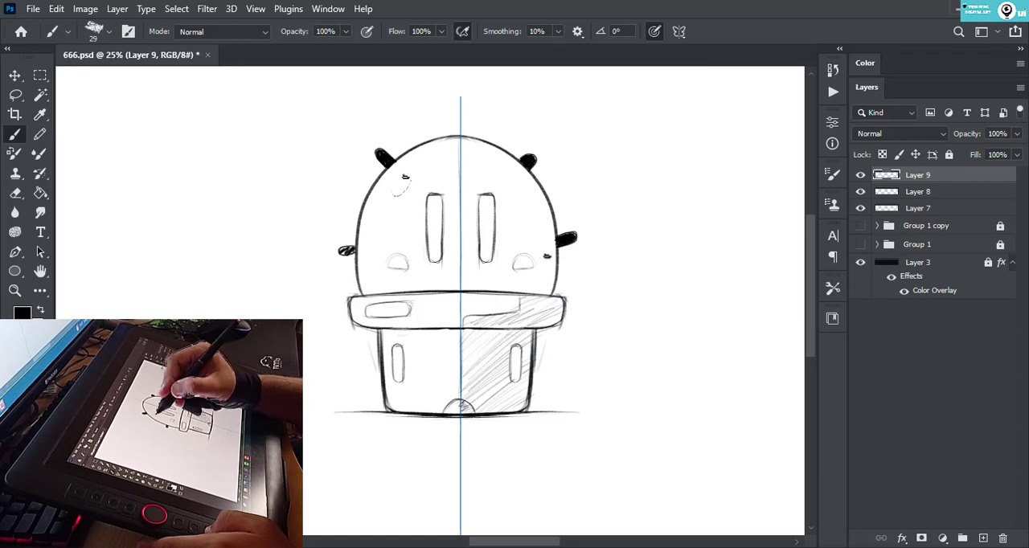
# - Sketch a second leaf beside each side spike, and replace the two upper spikes on Layer 8 with small bumps
pyautogui.moveTo(556, 233); pyautogui.dragTo(565, 230)
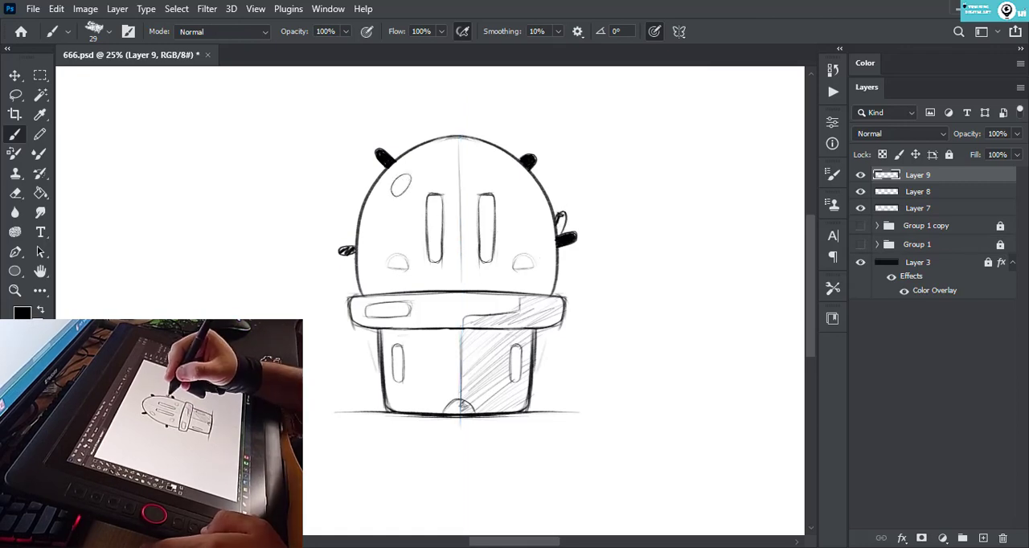
pyautogui.hotkey('ctrl', 'z')
pyautogui.moveTo(356, 244); pyautogui.dragTo(341, 231)
pyautogui.click(918, 191)
pyautogui.press('e')
pyautogui.moveTo(527, 161)
pyautogui.mouseDown()
pyautogui.moveTo(423, 137)
pyautogui.moveTo(407, 150)
pyautogui.mouseUp()
pyautogui.press('b')
pyautogui.moveTo(526, 163); pyautogui.dragTo(532, 167)
# - Duplicate Layers 7, 8 and 9 together to strengthen the sketch lines
pyautogui.click(918, 208)
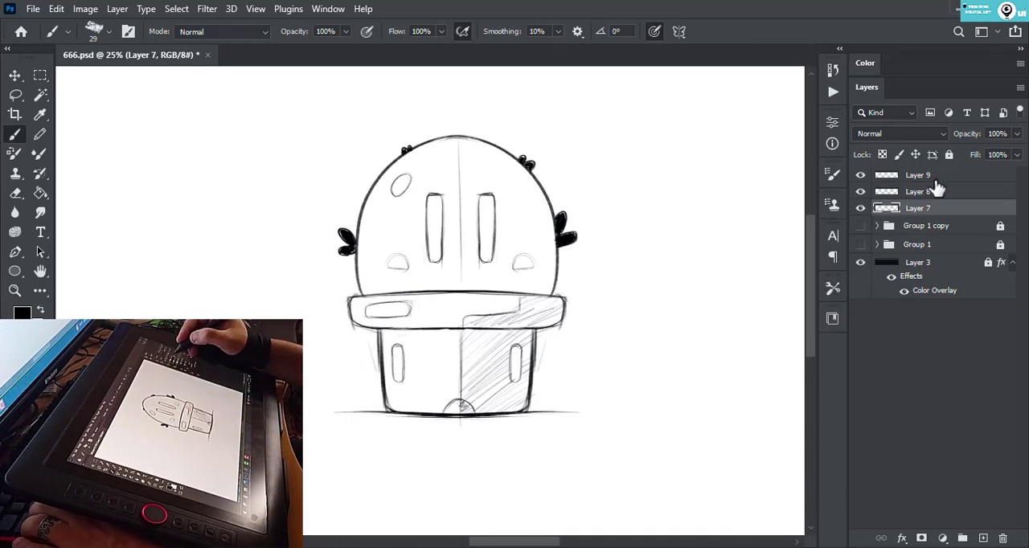
pyautogui.keyDown('shift'); pyautogui.click(924, 175); pyautogui.keyUp('shift')
pyautogui.hotkey('ctrl', 'j')
# - Add a new layer and darken the shadow edge across the rim and down the middle of the pot
pyautogui.click(983, 539)
pyautogui.moveTo(520, 309); pyautogui.dragTo(476, 318)
pyautogui.hotkey('ctrl', 'z')
pyautogui.moveTo(520, 309); pyautogui.dragTo(461, 320)
pyautogui.moveTo(460, 329); pyautogui.dragTo(459, 414)
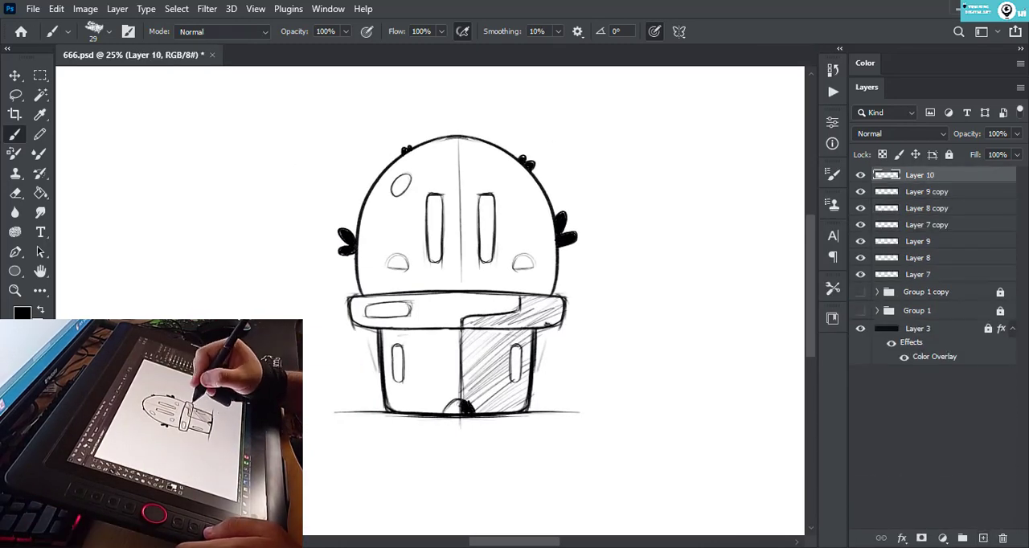
pyautogui.hotkey('ctrl', 'z')
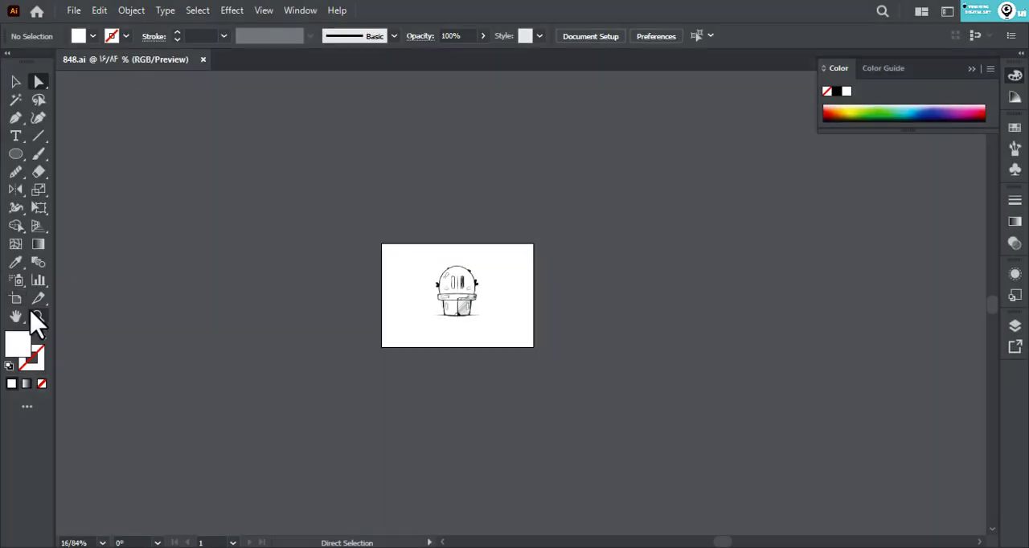
# - Switch to Illustrator, lower the placed sketch image's opacity to 44% and lock the image
pyautogui.click(38, 316)
pyautogui.moveTo(479, 309); pyautogui.dragTo(784, 341)
pyautogui.click(21, 81)
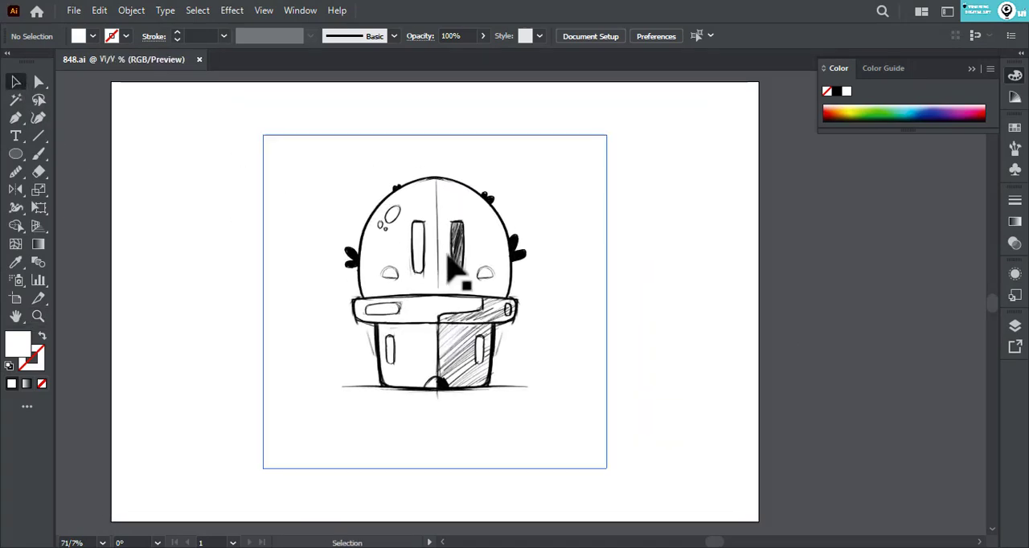
pyautogui.moveTo(229, 140); pyautogui.dragTo(393, 232)
pyautogui.click(591, 35)
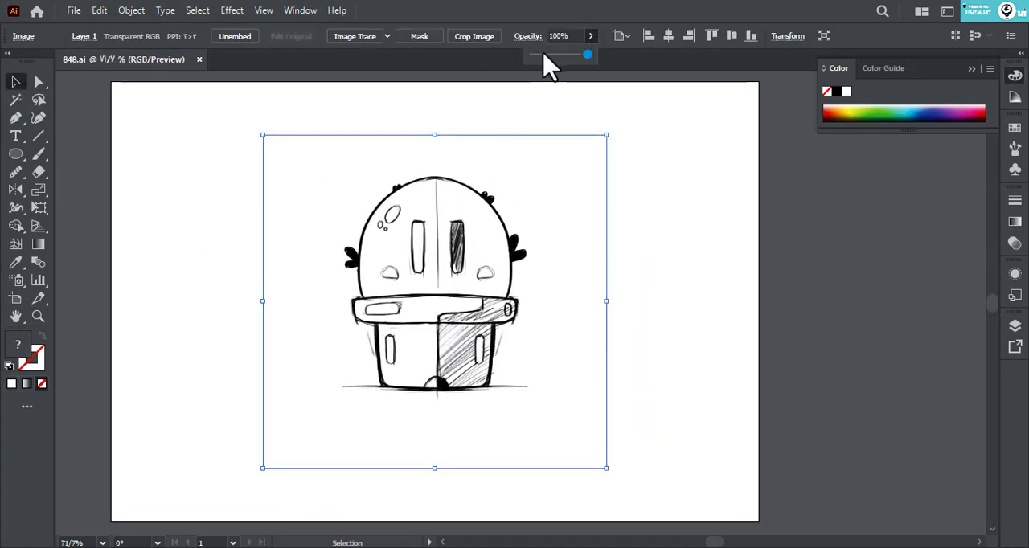
pyautogui.moveTo(542, 52); pyautogui.dragTo(558, 57)
pyautogui.moveTo(506, 133); pyautogui.dragTo(434, 297)
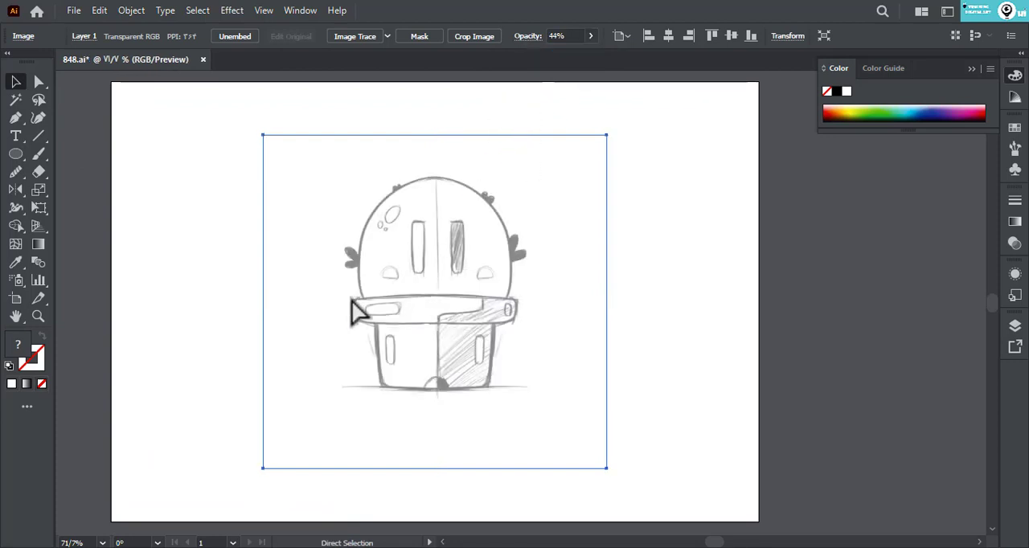
pyautogui.hotkey('ctrl', '2')
# - Draw a rectangle over the pot's rim and give it no fill with a 1 pt black stroke
pyautogui.click(42, 316)
pyautogui.moveTo(429, 336); pyautogui.dragTo(525, 354)
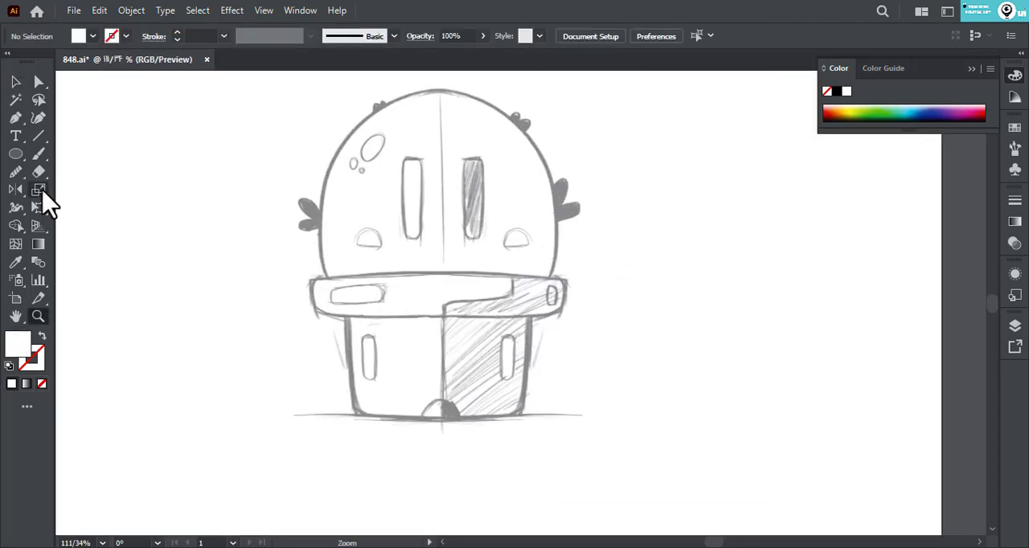
pyautogui.moveTo(16, 153); pyautogui.dragTo(80, 154)
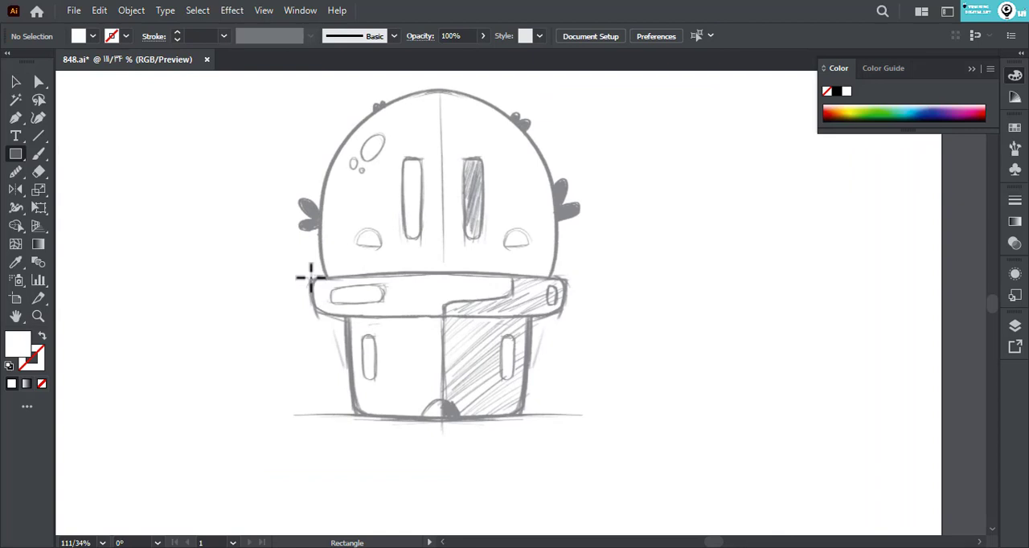
pyautogui.moveTo(308, 279); pyautogui.dragTo(566, 315)
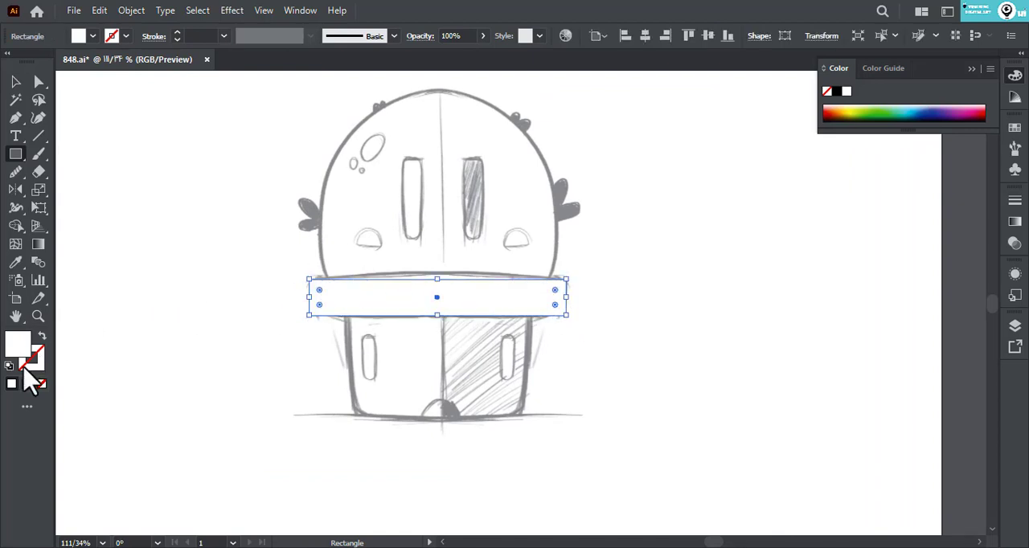
pyautogui.press('d')
pyautogui.click(41, 383)
# - Stretch the rim rectangle up to the sketch's upper rim line and round its corners to about 14 pt
pyautogui.click(35, 315)
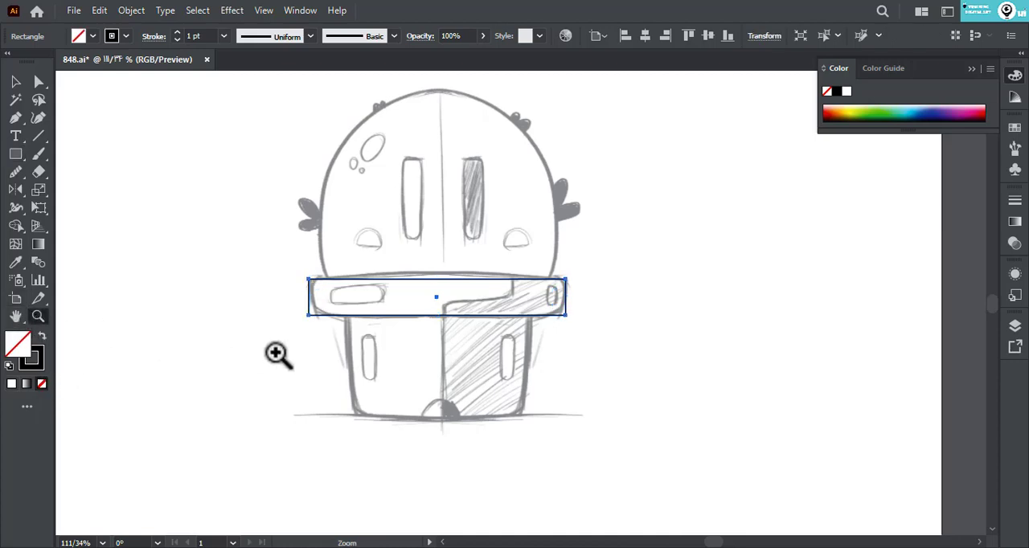
pyautogui.moveTo(411, 352); pyautogui.dragTo(463, 371)
pyautogui.press('a')
pyautogui.click(15, 82)
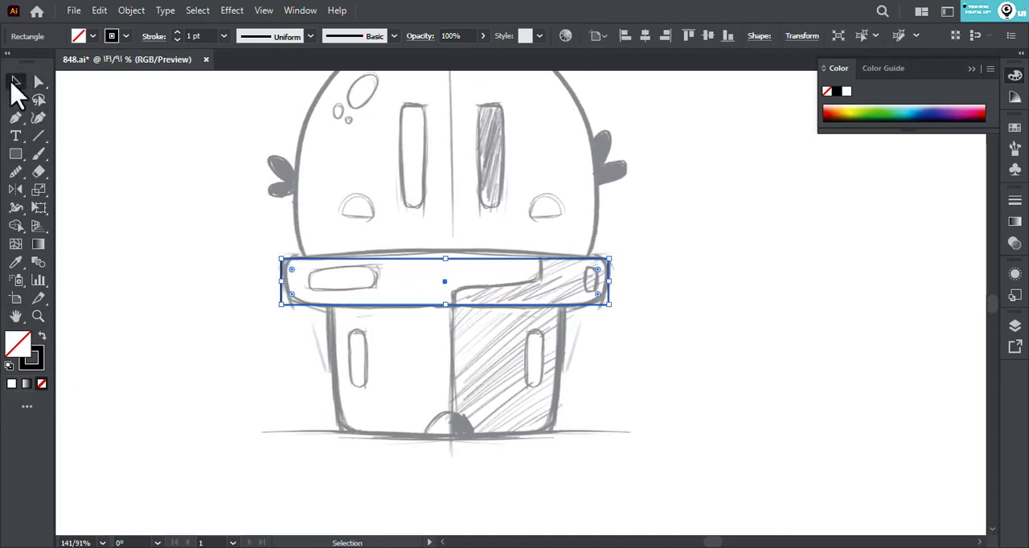
pyautogui.moveTo(452, 261); pyautogui.dragTo(451, 252)
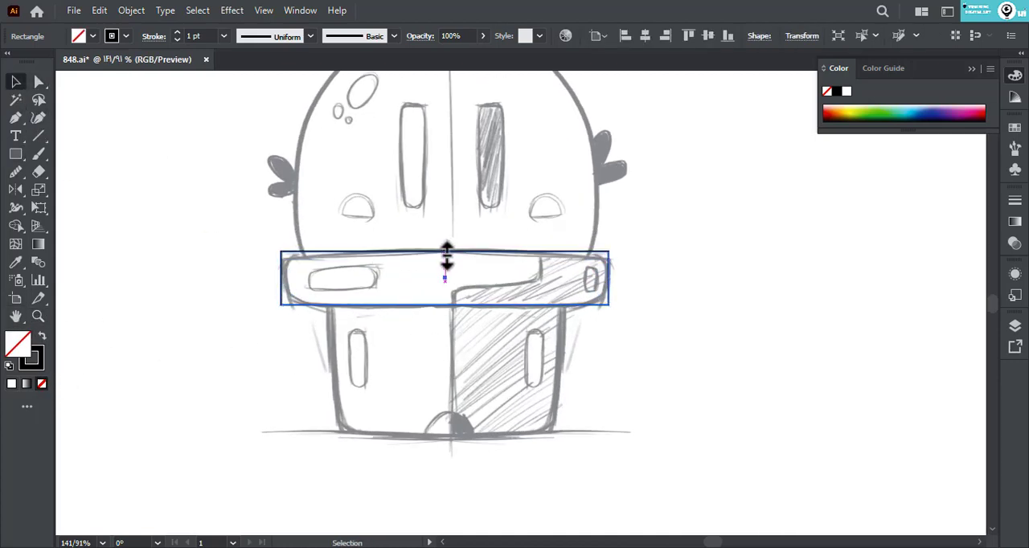
pyautogui.press('a')
pyautogui.moveTo(226, 233); pyautogui.dragTo(347, 281)
pyautogui.moveTo(600, 268)
pyautogui.mouseDown()
pyautogui.moveTo(602, 275)
pyautogui.moveTo(578, 278)
pyautogui.moveTo(595, 278)
pyautogui.mouseUp()
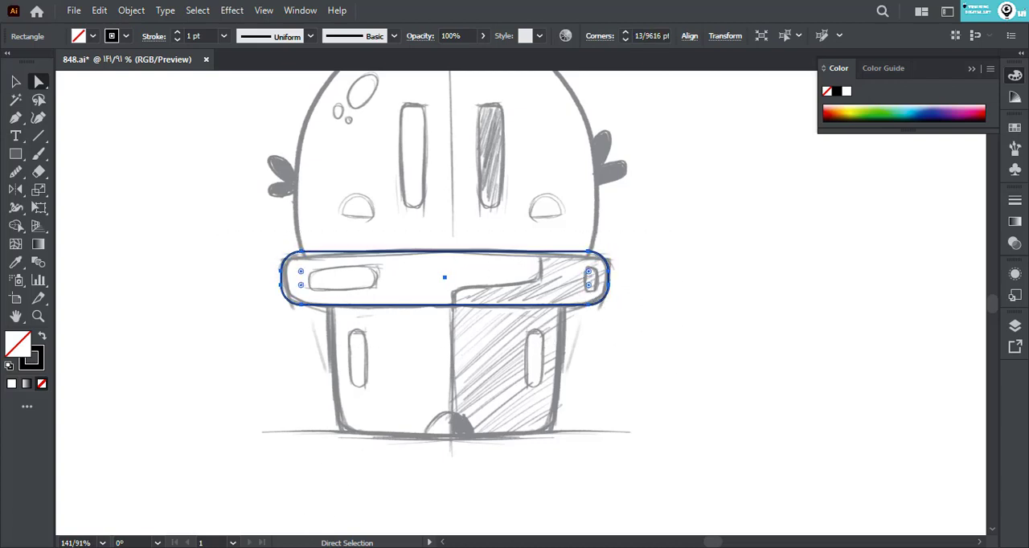
pyautogui.click(322, 83)
pyautogui.moveTo(321, 83); pyautogui.dragTo(287, 128)
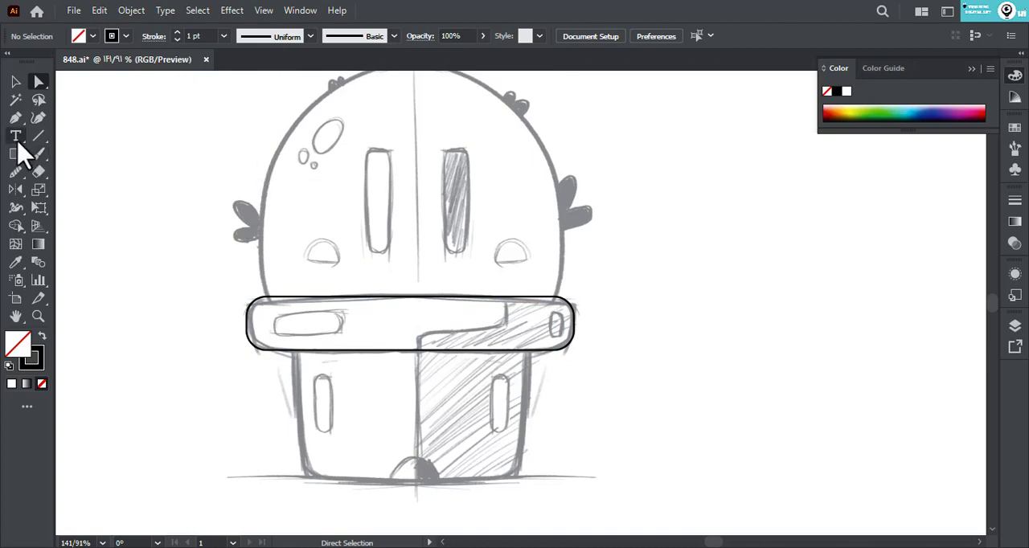
# - Draw the pot body rectangle below the rim and round its two bottom corners to about 35 pt
pyautogui.click(16, 153)
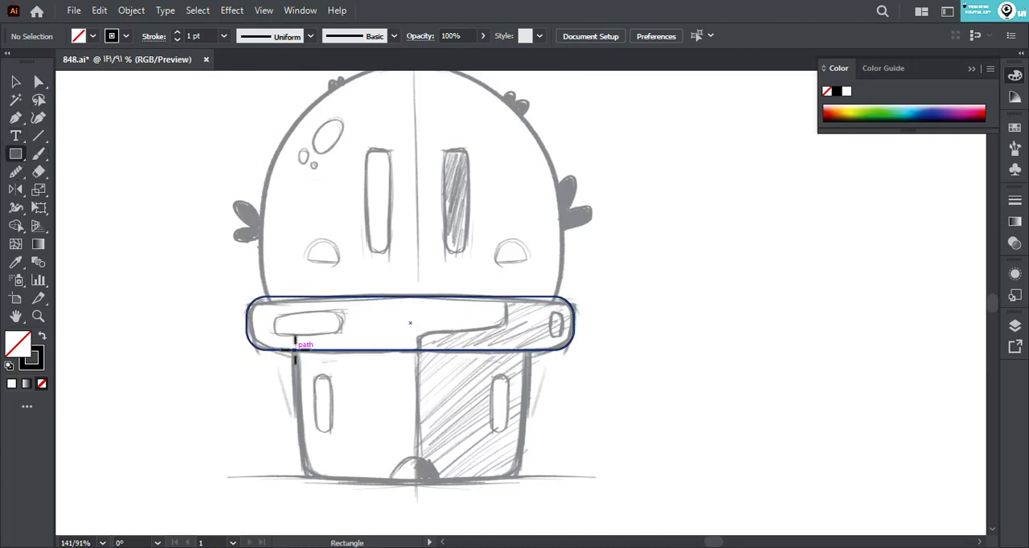
pyautogui.moveTo(294, 350); pyautogui.dragTo(527, 483)
pyautogui.press('a')
pyautogui.moveTo(266, 501); pyautogui.dragTo(570, 482)
pyautogui.moveTo(514, 469); pyautogui.dragTo(441, 472)
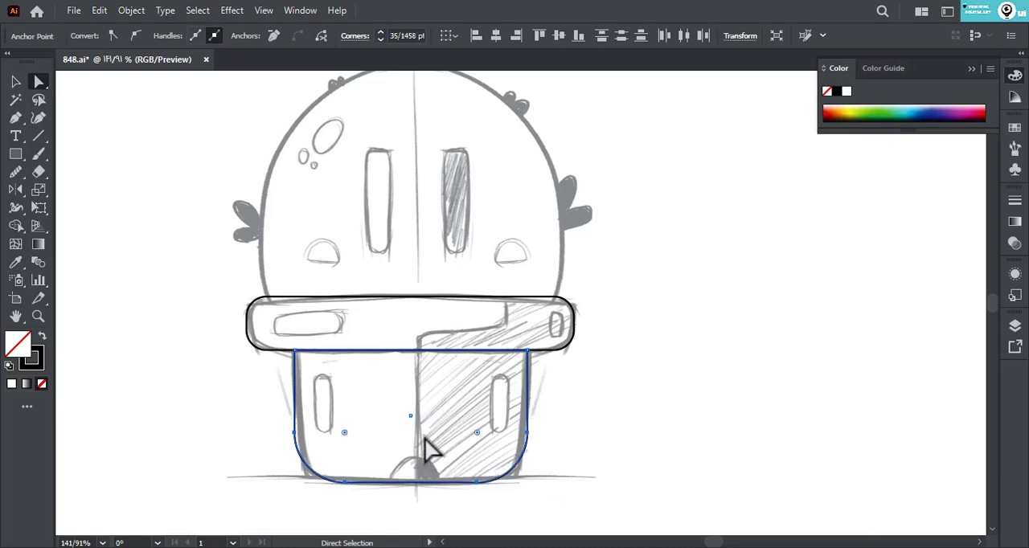
pyautogui.click(424, 437)
pyautogui.moveTo(410, 434); pyautogui.dragTo(356, 368)
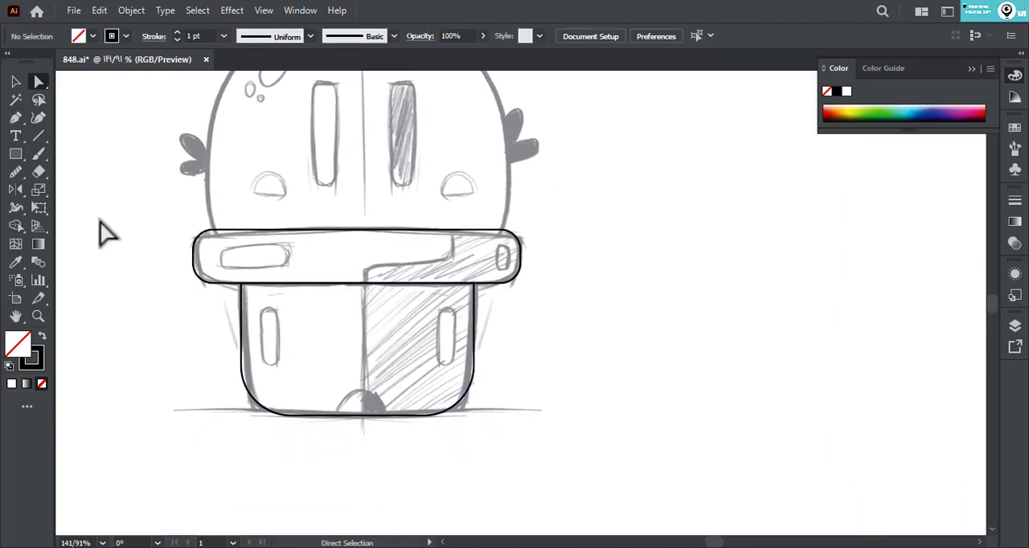
# - Draw a narrow, fully rounded vertical rectangle over the slot on the pot's left side
pyautogui.click(15, 153)
pyautogui.moveTo(256, 302)
pyautogui.mouseDown()
pyautogui.moveTo(279, 369)
pyautogui.moveTo(273, 338)
pyautogui.moveTo(279, 355)
pyautogui.mouseUp()
pyautogui.press('a')
pyautogui.click(200, 348)
pyautogui.click(16, 81)
pyautogui.hotkey('ctrl', 'z')
pyautogui.click(176, 278)
pyautogui.moveTo(175, 276); pyautogui.dragTo(193, 318)
# - Draw a closed Pen path along the stepped shadow edge of the rim and pot, looping around their right side
pyautogui.click(16, 118)
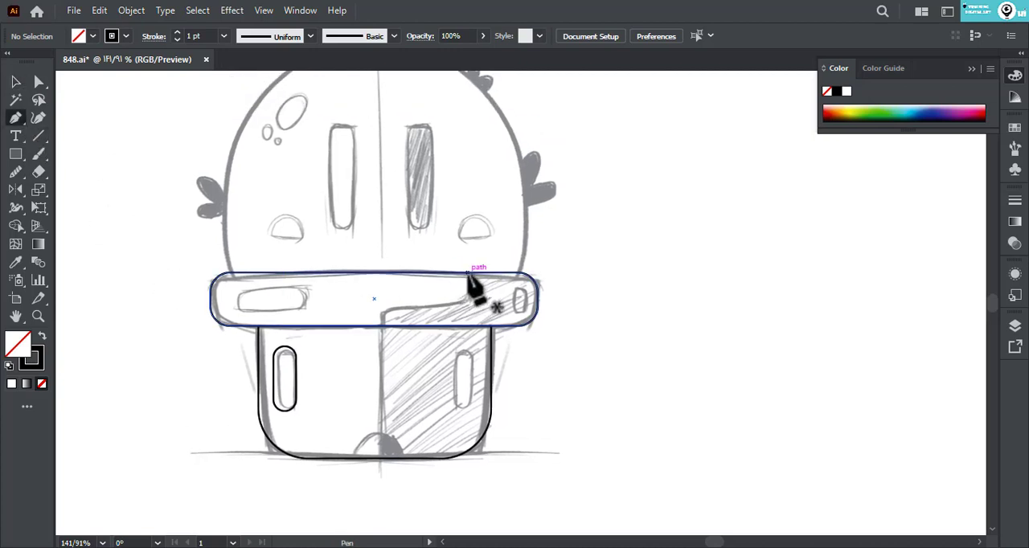
pyautogui.click(471, 272)
pyautogui.click(470, 299)
pyautogui.keyDown('shift'); pyautogui.click(385, 299); pyautogui.keyUp('shift')
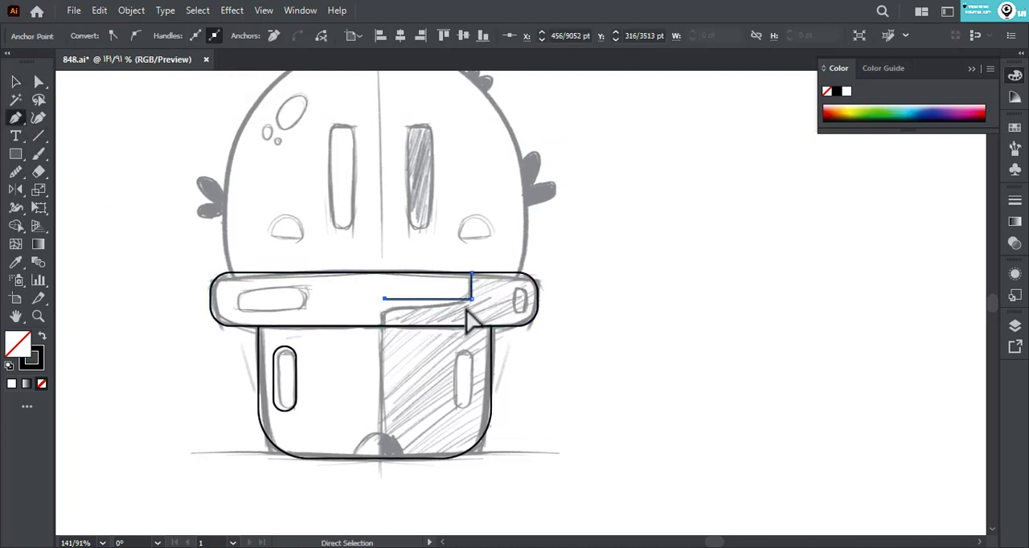
pyautogui.hotkey('ctrl', 'z')
pyautogui.hotkey('ctrl', 'z')
pyautogui.click(471, 307)
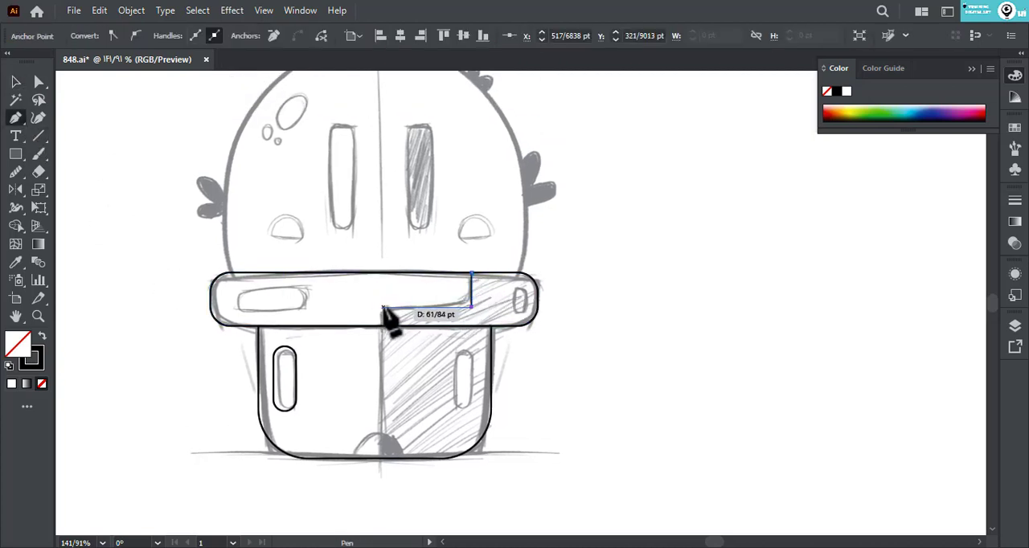
pyautogui.click(383, 307)
pyautogui.click(382, 489)
pyautogui.moveTo(549, 459); pyautogui.dragTo(595, 413)
pyautogui.moveTo(608, 352); pyautogui.dragTo(611, 285)
pyautogui.moveTo(563, 225); pyautogui.dragTo(491, 207)
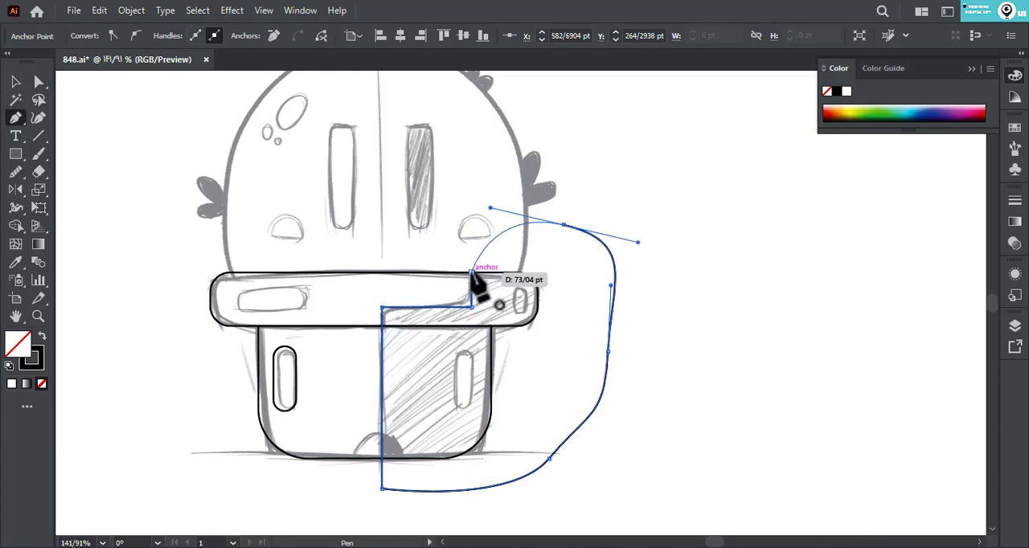
pyautogui.click(472, 274)
# - Give the shadow shape a black fill without stroke, then cut it and paste it in place in front
pyautogui.press('v')
pyautogui.click(42, 336)
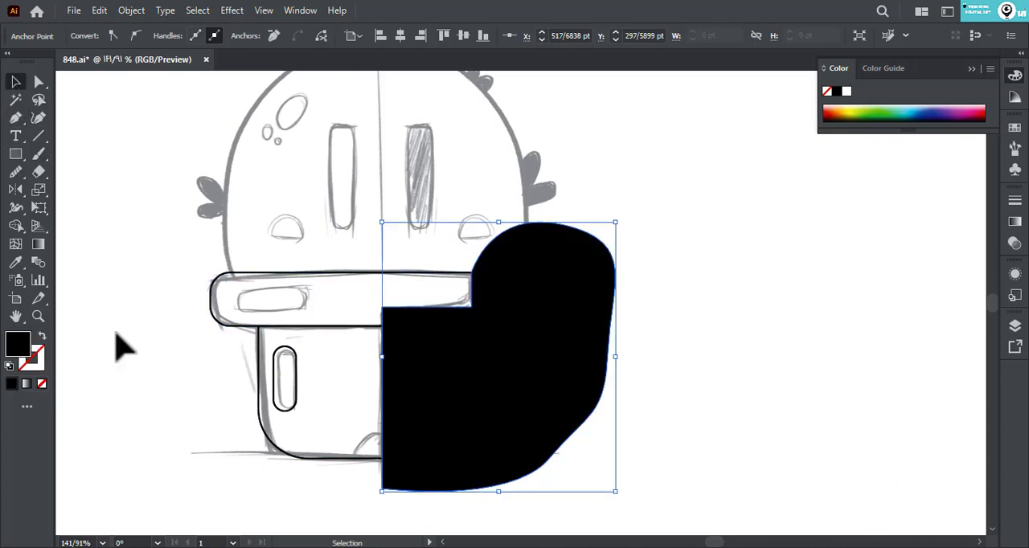
pyautogui.hotkey('ctrl', 'x')
pyautogui.click(412, 328)
pyautogui.hotkey('ctrl', 'f')
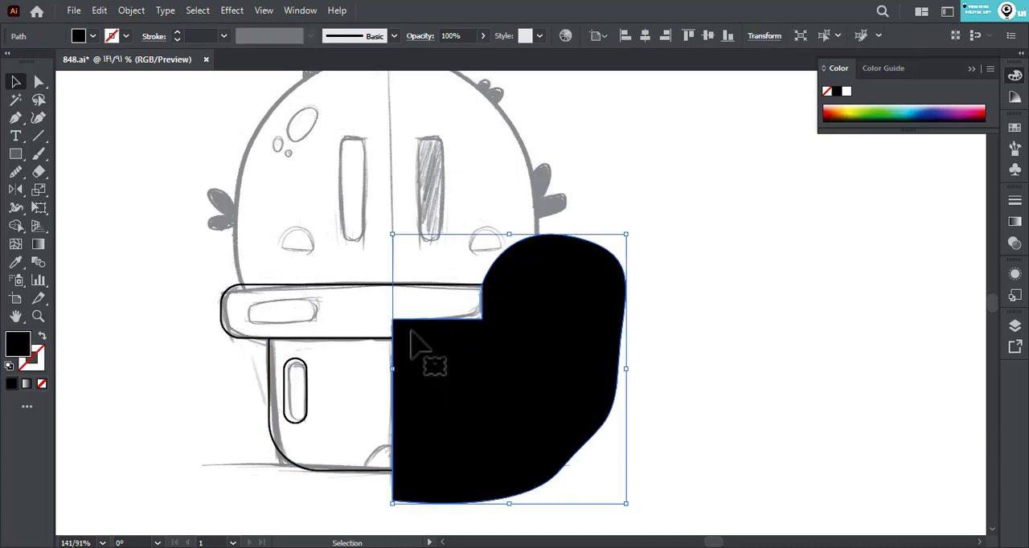
# - Trim the black shadow shape to the rim's outline with the Shape Builder tool
pyautogui.moveTo(354, 259); pyautogui.dragTo(414, 318)
pyautogui.click(17, 226)
pyautogui.keyDown('alt'); pyautogui.click(412, 394); pyautogui.keyUp('alt')
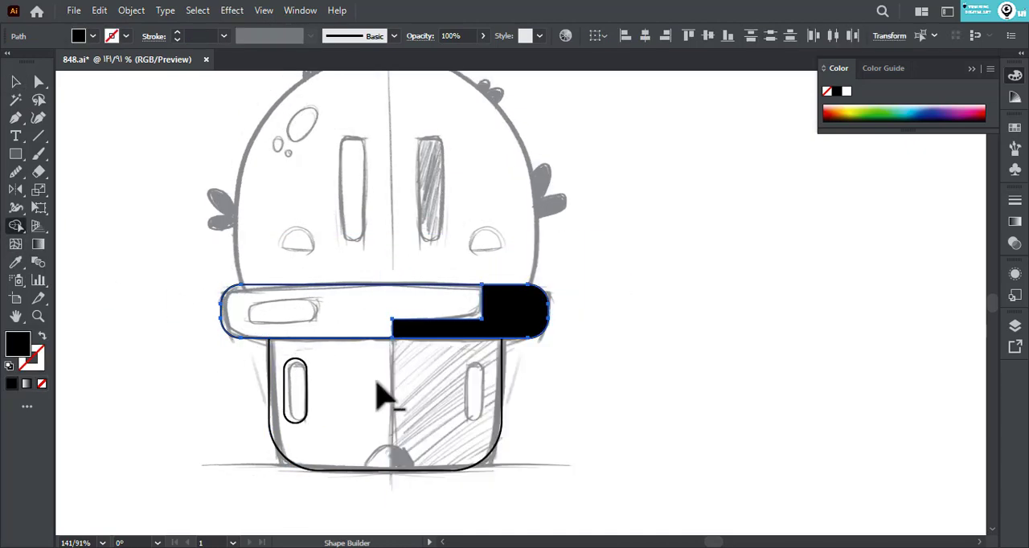
# - Paste the black shadow shape in front again and trim it to the pot body's outline with the Shape Builder tool
pyautogui.click(17, 81)
pyautogui.click(233, 352)
pyautogui.moveTo(204, 395); pyautogui.dragTo(276, 425)
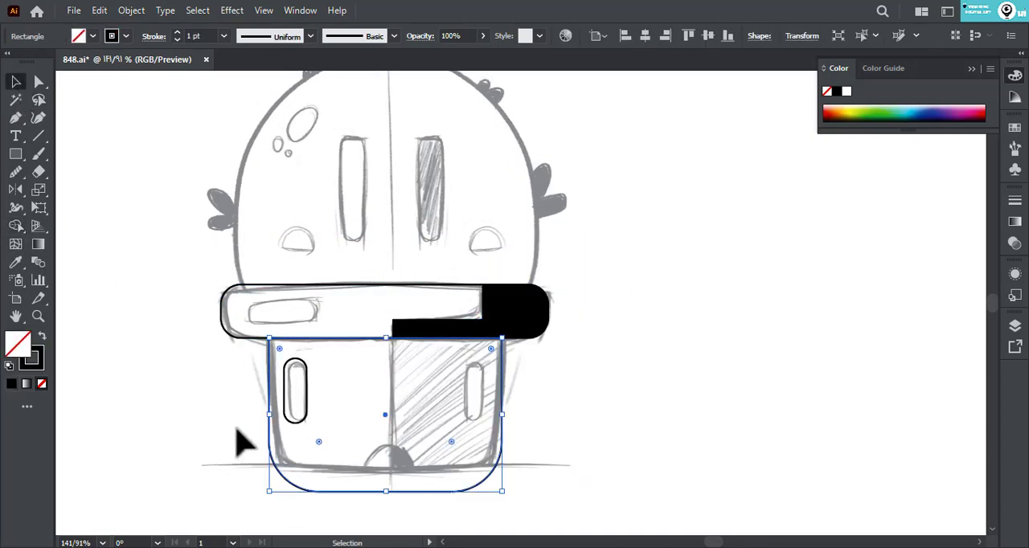
pyautogui.hotkey('ctrl', 'f')
pyautogui.moveTo(426, 458); pyautogui.dragTo(427, 457)
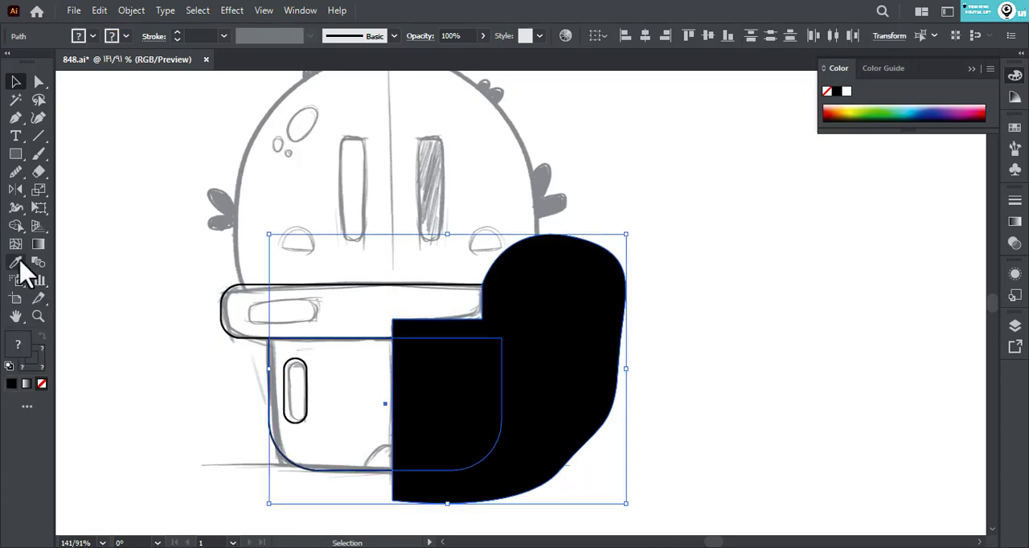
pyautogui.click(17, 226)
pyautogui.keyDown('alt'); pyautogui.click(526, 384); pyautogui.keyUp('alt')
# - Swap the black shadow shapes' fill to an outline stroke and round the corners of the stepped edge on the rim
pyautogui.press('a')
pyautogui.click(545, 426)
pyautogui.click(450, 376)
pyautogui.keyDown('shift'); pyautogui.click(394, 321); pyautogui.keyUp('shift')
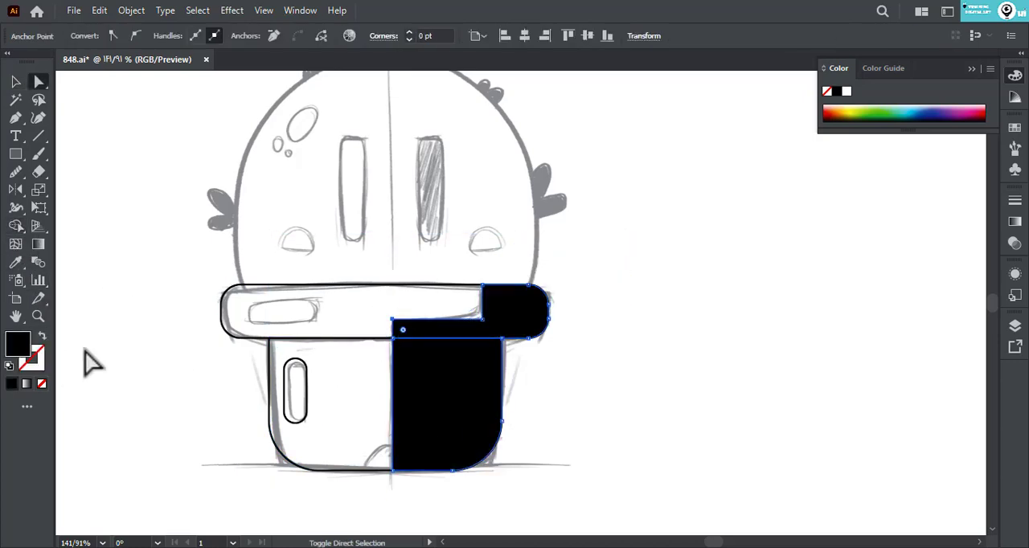
pyautogui.click(42, 336)
pyautogui.click(128, 344)
pyautogui.click(482, 320)
pyautogui.moveTo(472, 309); pyautogui.dragTo(380, 315)
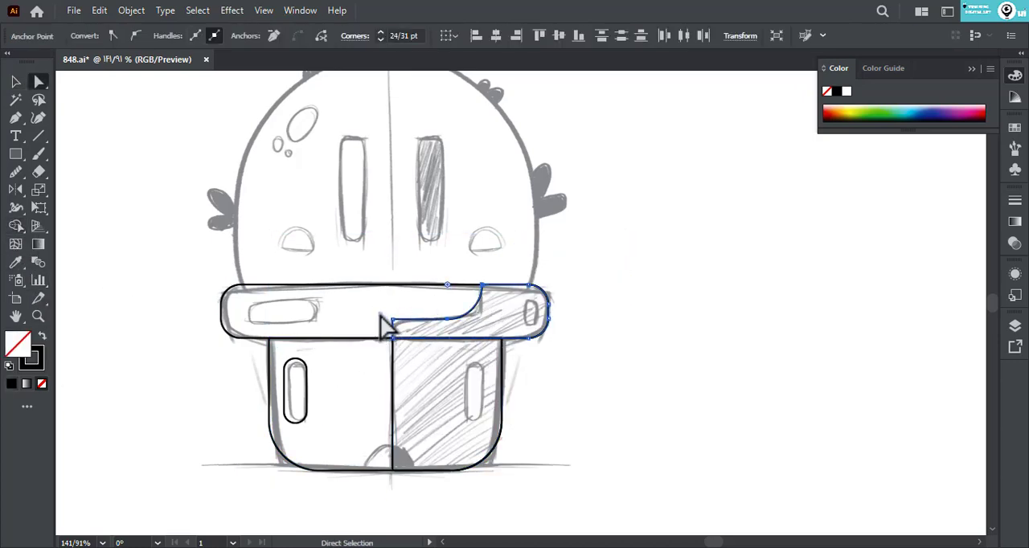
pyautogui.click(602, 416)
# - Draw a fully rounded horizontal rectangle over the sketched slot on the rim's left side
pyautogui.scroll(2, 595, 299)
pyautogui.click(16, 154)
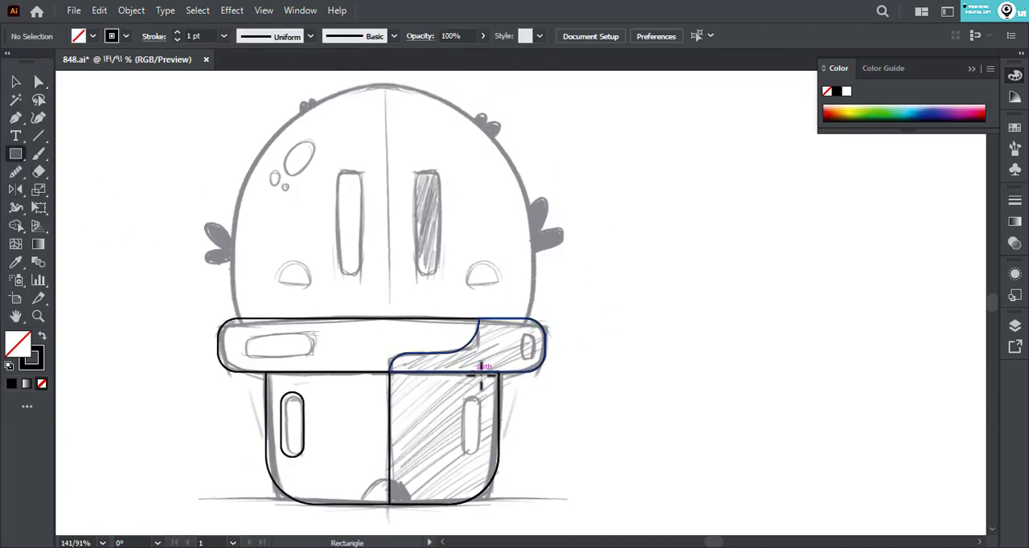
pyautogui.moveTo(241, 334); pyautogui.dragTo(277, 344)
pyautogui.press('a')
# - Draw a small vertical rectangle over the slot at the rim's right end and fully round its corners
pyautogui.click(15, 154)
pyautogui.moveTo(519, 334); pyautogui.dragTo(538, 366)
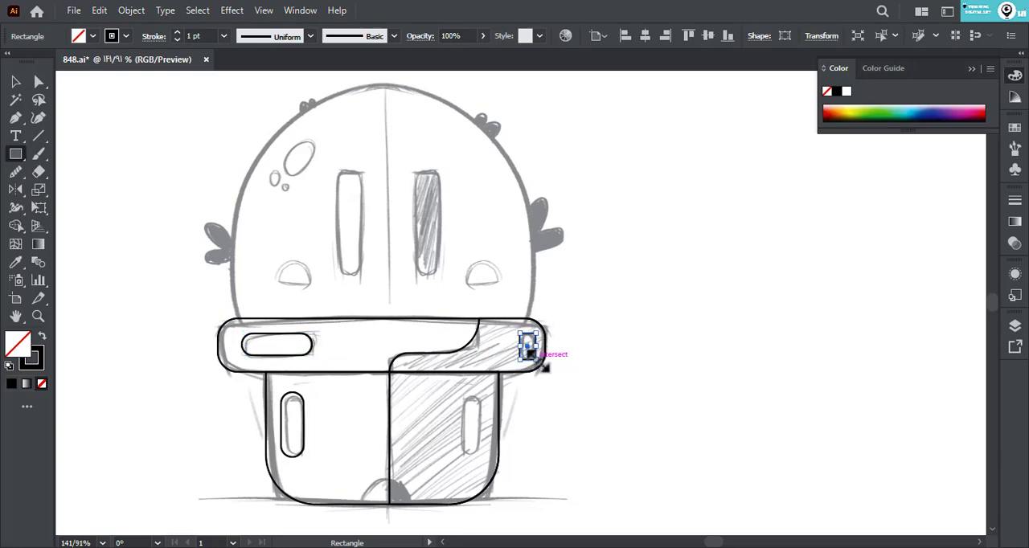
pyautogui.press('a')
pyautogui.click(569, 374)
pyautogui.click(519, 334)
pyautogui.keyDown('shift'); pyautogui.click(536, 333); pyautogui.keyUp('shift')
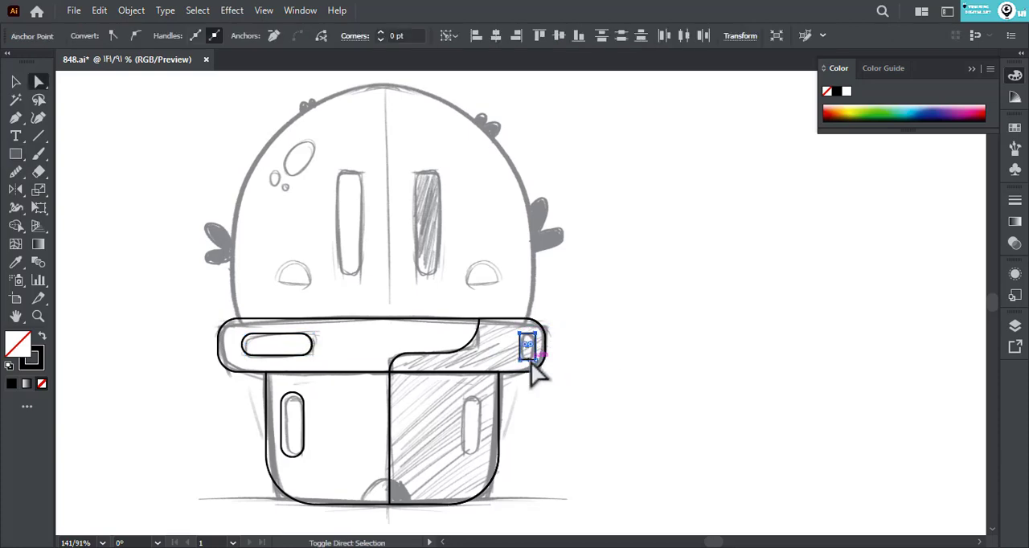
pyautogui.keyDown('shift'); pyautogui.click(536, 358); pyautogui.keyUp('shift')
pyautogui.keyDown('shift'); pyautogui.click(519, 357); pyautogui.keyUp('shift')
pyautogui.click(577, 328)
pyautogui.keyDown('ctrl'); pyautogui.click(519, 359); pyautogui.keyUp('ctrl')
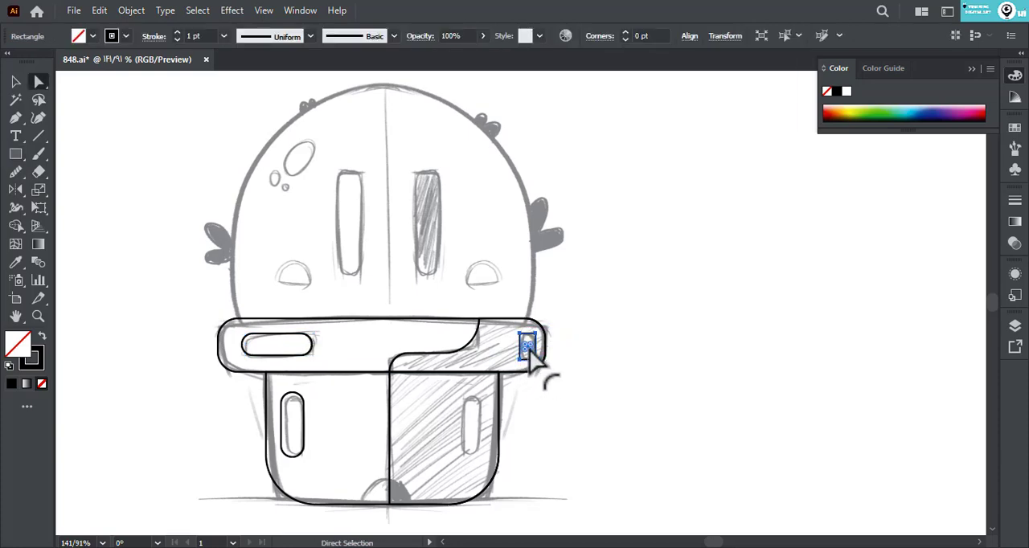
pyautogui.moveTo(528, 351); pyautogui.dragTo(561, 320)
pyautogui.click(561, 320)
# - Draw the two tall eyes as fully rounded vertical rectangles over the sketch
pyautogui.scroll(2, 569, 335)
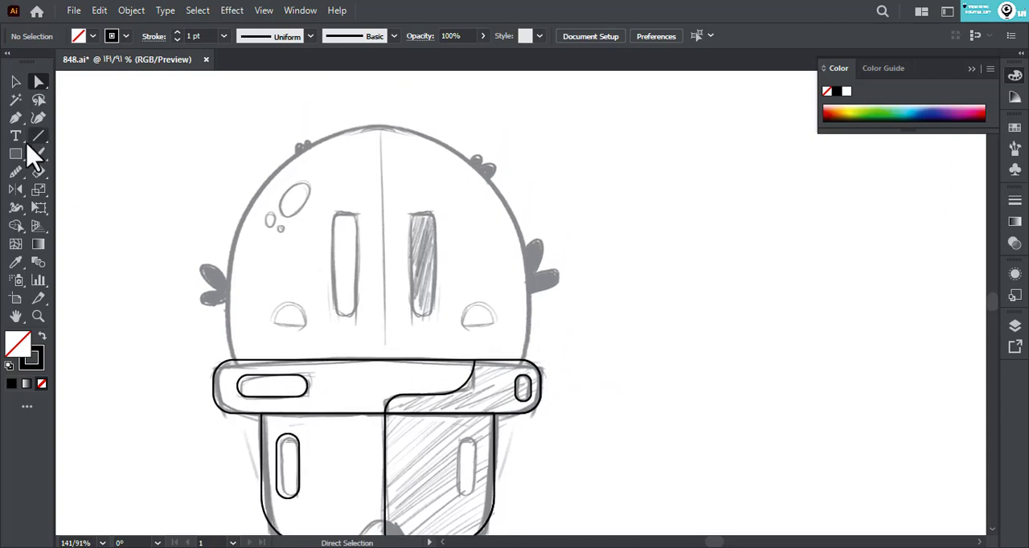
pyautogui.click(16, 154)
pyautogui.moveTo(335, 214)
pyautogui.mouseDown()
pyautogui.moveTo(358, 316)
pyautogui.moveTo(369, 269)
pyautogui.moveTo(439, 278)
pyautogui.mouseUp()
pyautogui.press('a')
pyautogui.click(369, 269)
# - Draw the two dome-shaped cheeks below the eyes from ellipses, with flattened bottoms and rounded corners
pyautogui.click(15, 82)
pyautogui.moveTo(16, 153); pyautogui.dragTo(80, 191)
pyautogui.moveTo(272, 305)
pyautogui.mouseDown()
pyautogui.moveTo(308, 341)
pyautogui.moveTo(290, 330)
pyautogui.moveTo(489, 332)
pyautogui.mouseUp()
pyautogui.press('a')
pyautogui.click(249, 287)
pyautogui.click(159, 248)
# - Draw a tilted ellipse and two small circles over the highlight marks on the head's upper left
pyautogui.press('z')
pyautogui.moveTo(344, 207); pyautogui.dragTo(462, 238)
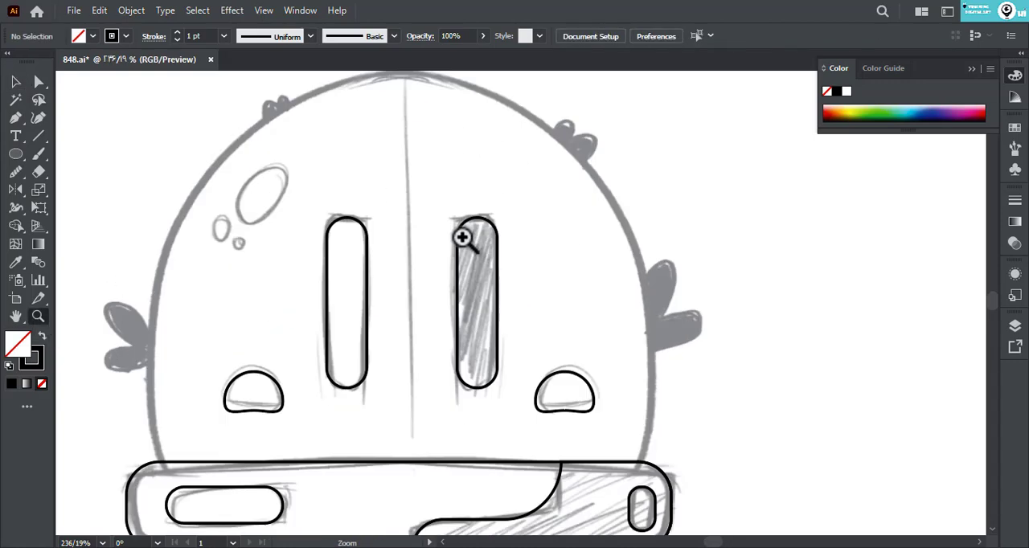
pyautogui.press('l')
pyautogui.moveTo(227, 160)
pyautogui.mouseDown()
pyautogui.moveTo(299, 226)
pyautogui.moveTo(312, 184)
pyautogui.moveTo(278, 206)
pyautogui.mouseUp()
pyautogui.click(17, 151)
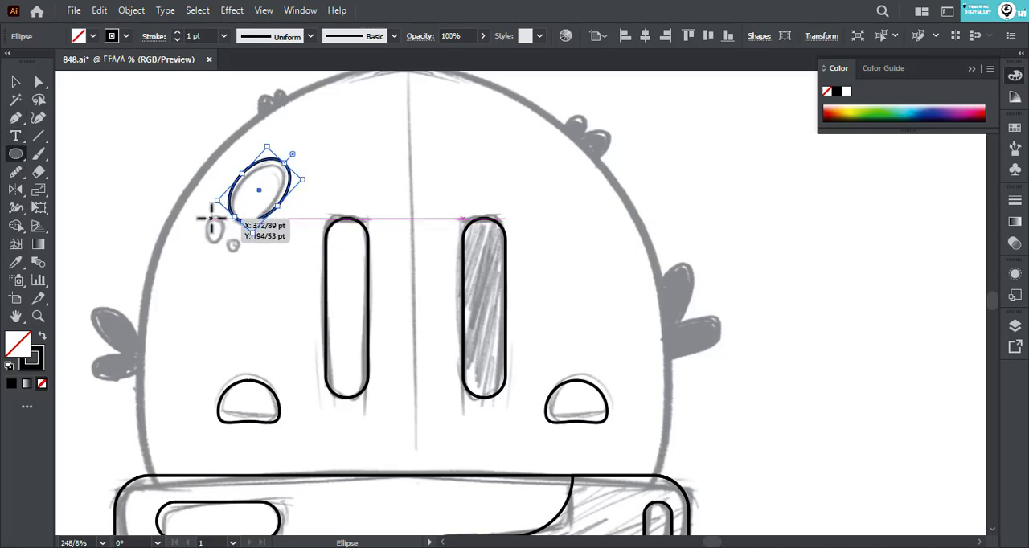
pyautogui.moveTo(211, 217)
pyautogui.mouseDown()
pyautogui.moveTo(258, 250)
pyautogui.moveTo(226, 241)
pyautogui.mouseUp()
pyautogui.click(15, 84)
pyautogui.click(207, 233)
pyautogui.moveTo(251, 246); pyautogui.dragTo(245, 246)
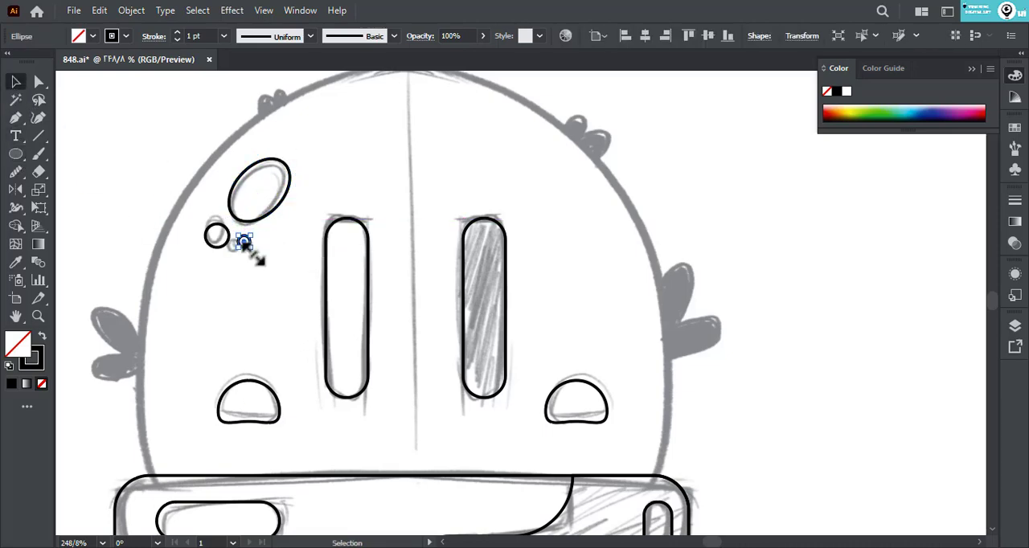
pyautogui.click(165, 296)
pyautogui.moveTo(150, 305); pyautogui.dragTo(183, 264)
pyautogui.click(40, 316)
pyautogui.moveTo(304, 303); pyautogui.dragTo(180, 315)
pyautogui.click(15, 118)
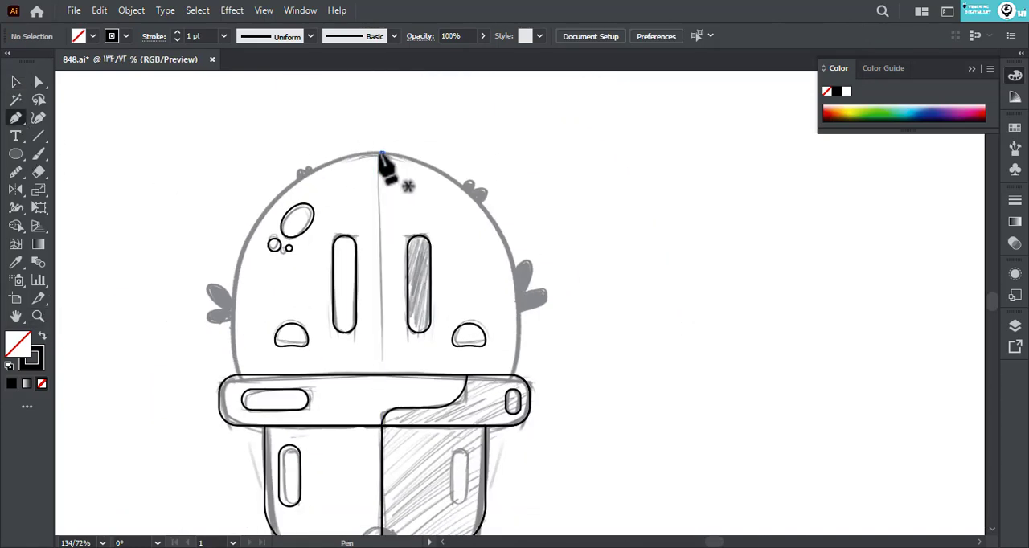
pyautogui.click(382, 153)
pyautogui.moveTo(512, 374); pyautogui.dragTo(487, 433)
pyautogui.press('ctrl')
pyautogui.moveTo(536, 311); pyautogui.dragTo(562, 193)
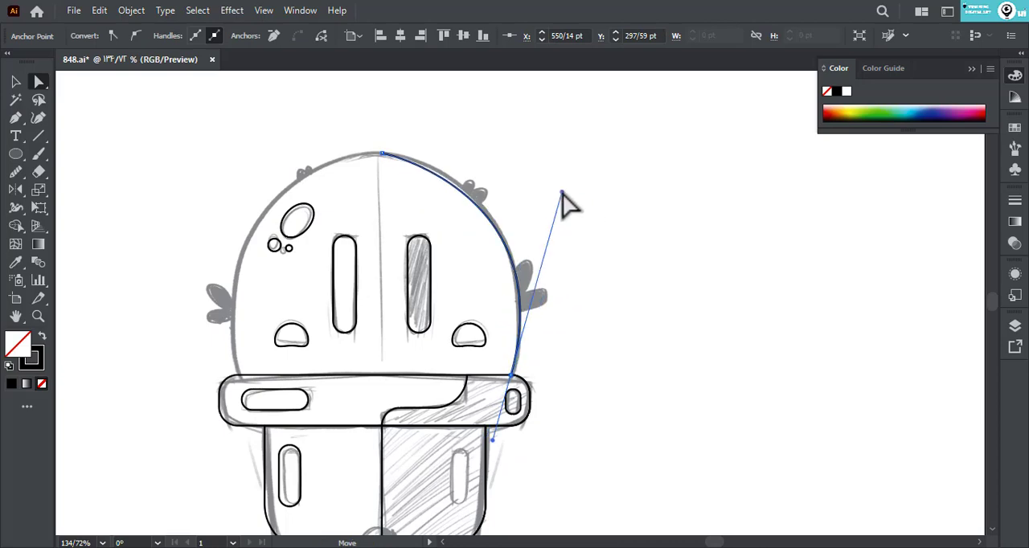
pyautogui.press('Delete')
pyautogui.press('Delete')
# - Draw a large ellipse centred on the head and reshape its width and height to match the sketched dome
pyautogui.click(21, 154)
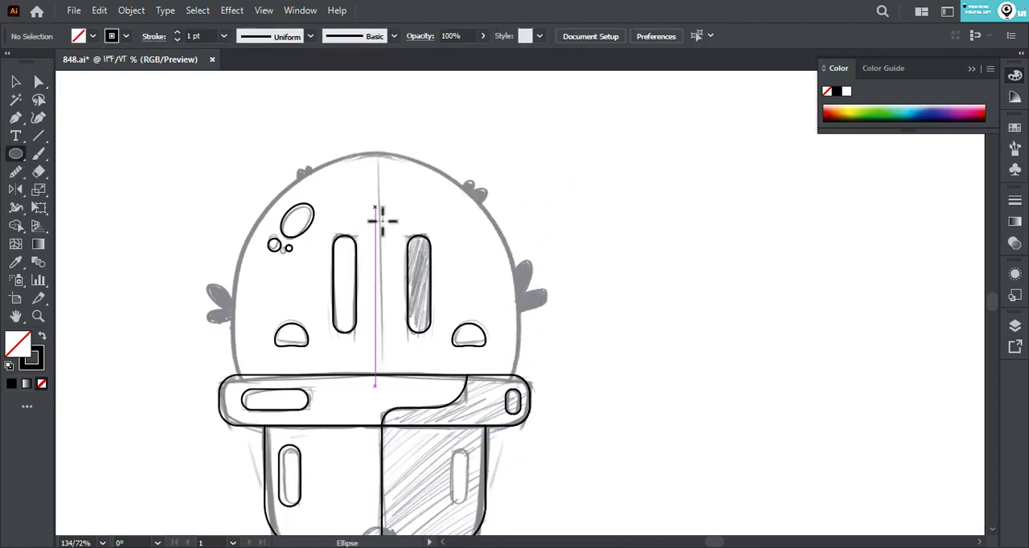
pyautogui.moveTo(381, 280); pyautogui.dragTo(543, 439)
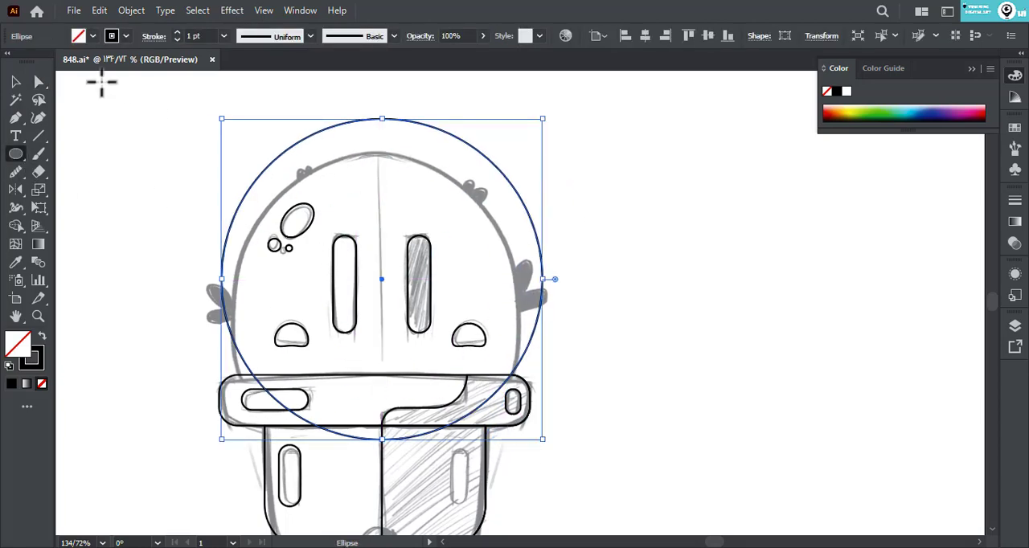
pyautogui.press('v')
pyautogui.moveTo(542, 279); pyautogui.dragTo(525, 287)
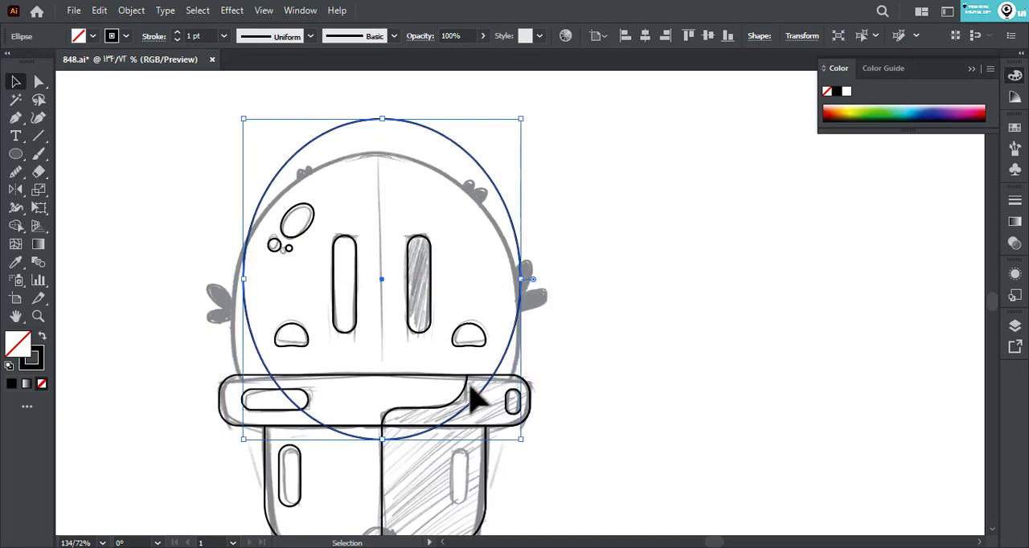
pyautogui.scroll(-3, 477, 402)
pyautogui.moveTo(352, 313); pyautogui.dragTo(360, 378)
pyautogui.scroll(3, 363, 161)
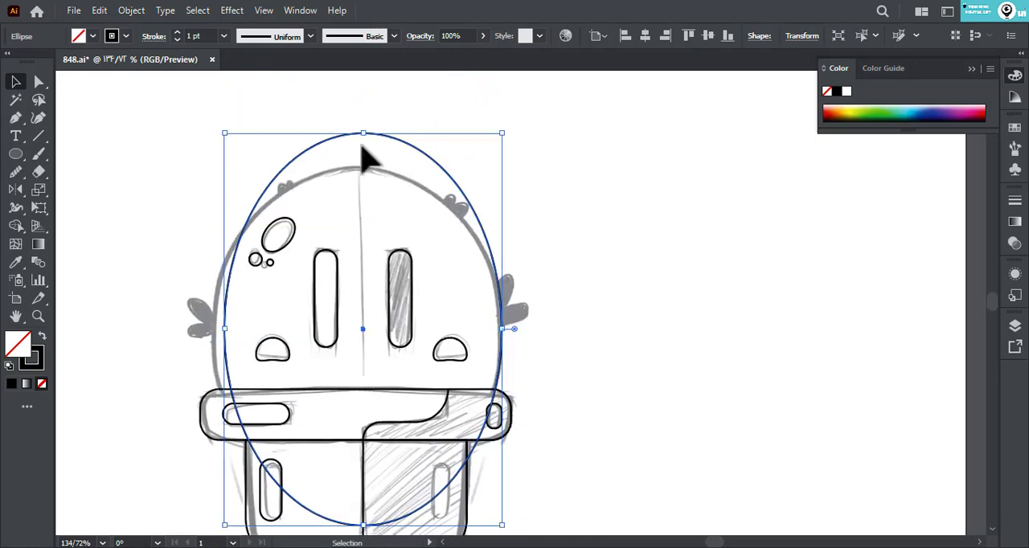
pyautogui.moveTo(366, 137); pyautogui.dragTo(366, 169)
pyautogui.scroll(-1, 375, 491)
pyautogui.moveTo(365, 500); pyautogui.dragTo(370, 479)
# - Cut off the head ellipse below the rim's upper edge and smooth the top of the dome
pyautogui.click(526, 256)
pyautogui.click(341, 147)
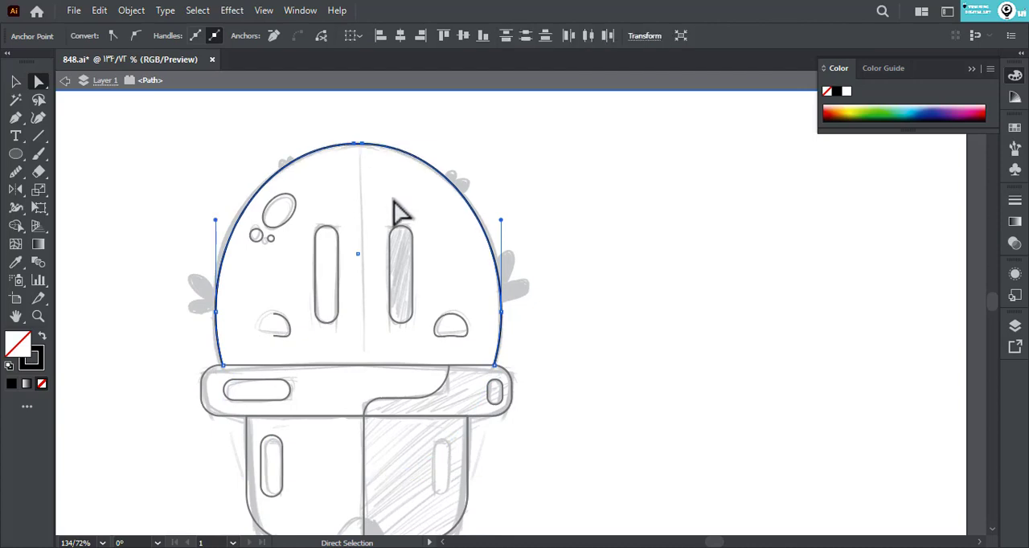
pyautogui.click(366, 218)
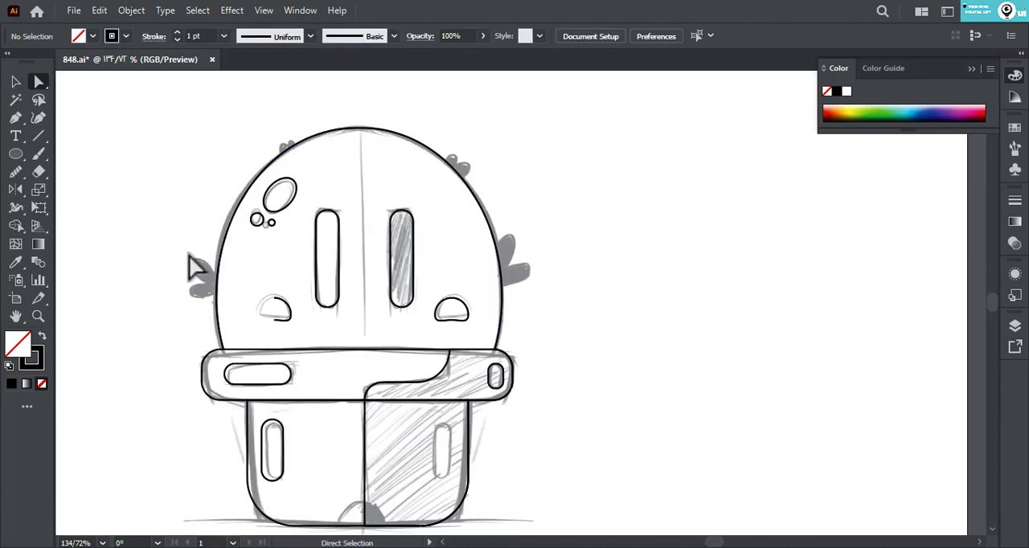
# - Replace the left cheek with a copy of the right cheek and save the document
pyautogui.click(281, 317)
pyautogui.press('Delete')
pyautogui.click(15, 81)
pyautogui.moveTo(451, 320); pyautogui.dragTo(273, 320)
pyautogui.click(73, 10)
pyautogui.click(97, 147)
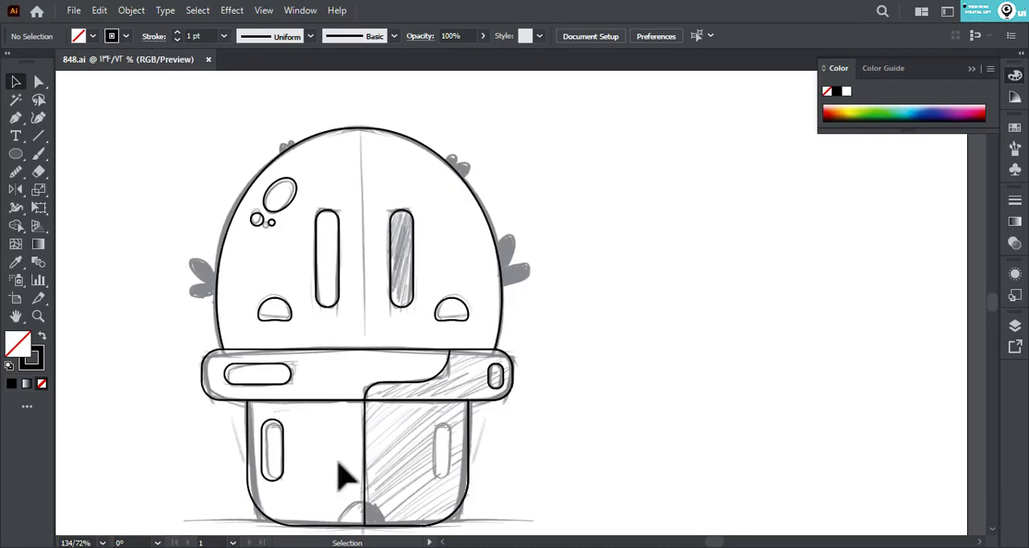
# - Draw a diagonal Pen line about 23 pt long over the upper leaf on the head's right side
pyautogui.click(16, 119)
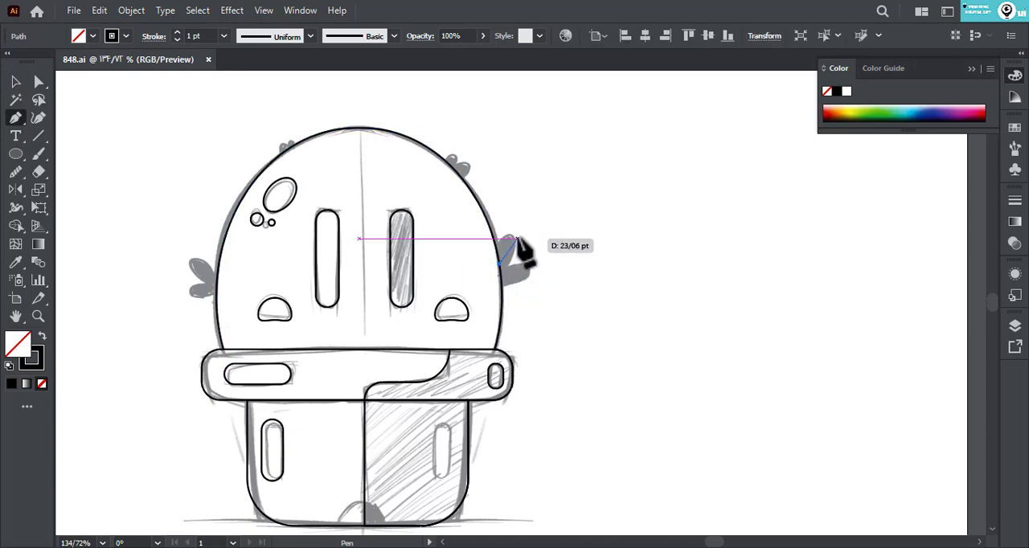
pyautogui.click(499, 264)
pyautogui.click(517, 239)
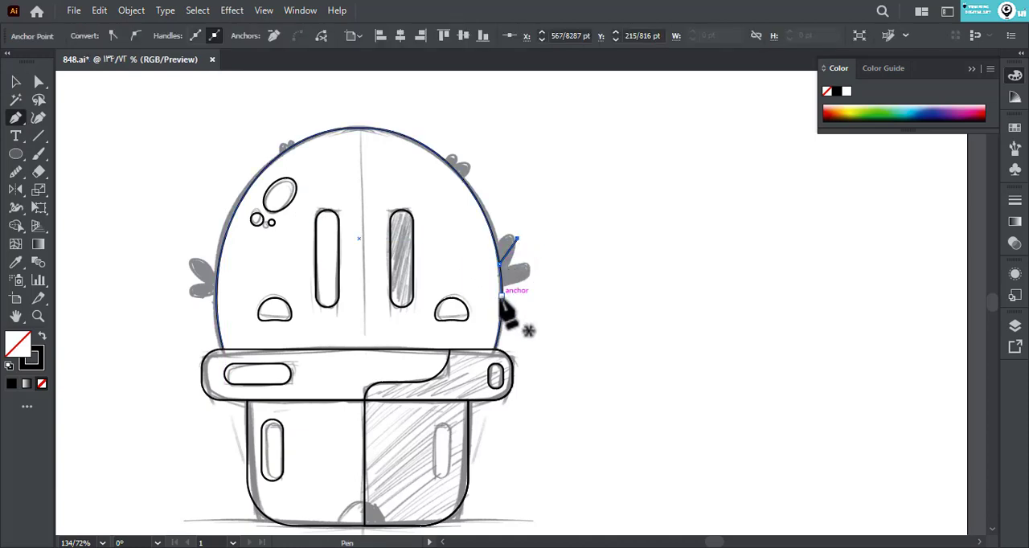
pyautogui.click(20, 85)
pyautogui.click(454, 207)
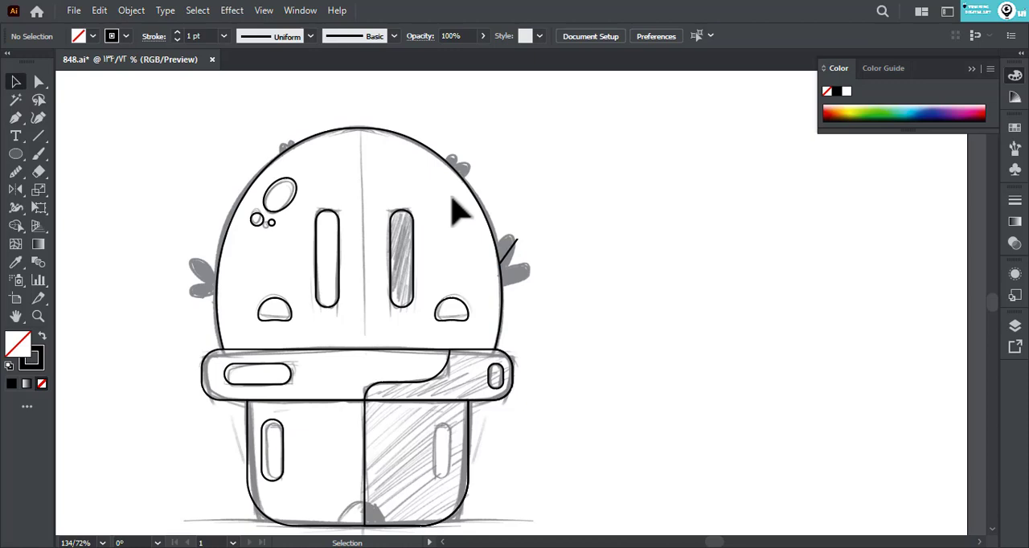
# - Apply the 15 pt. Round brush from the Artistic Calligraphic library to the leaf line
pyautogui.click(510, 263)
pyautogui.click(347, 37)
pyautogui.click(255, 153)
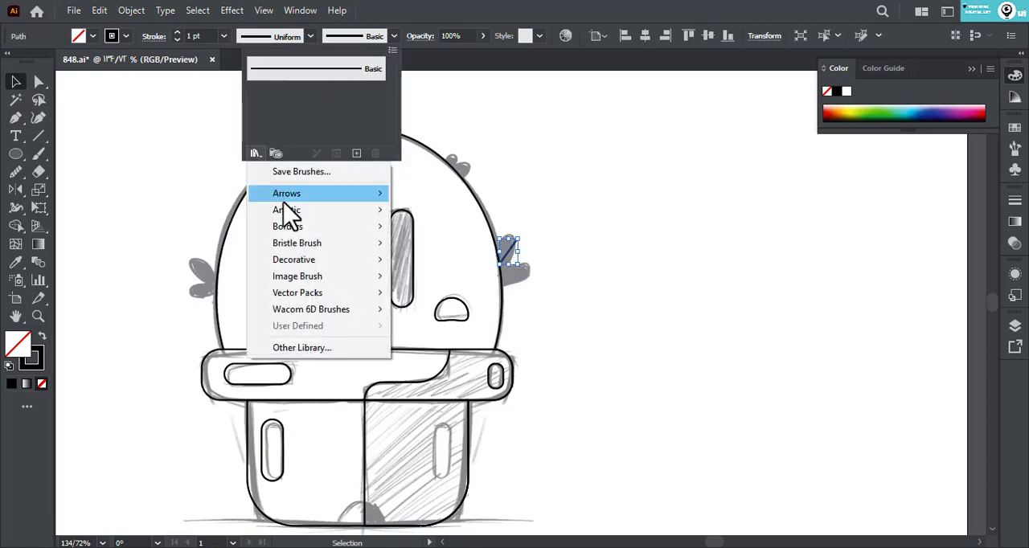
pyautogui.moveTo(354, 211)
pyautogui.click(416, 234)
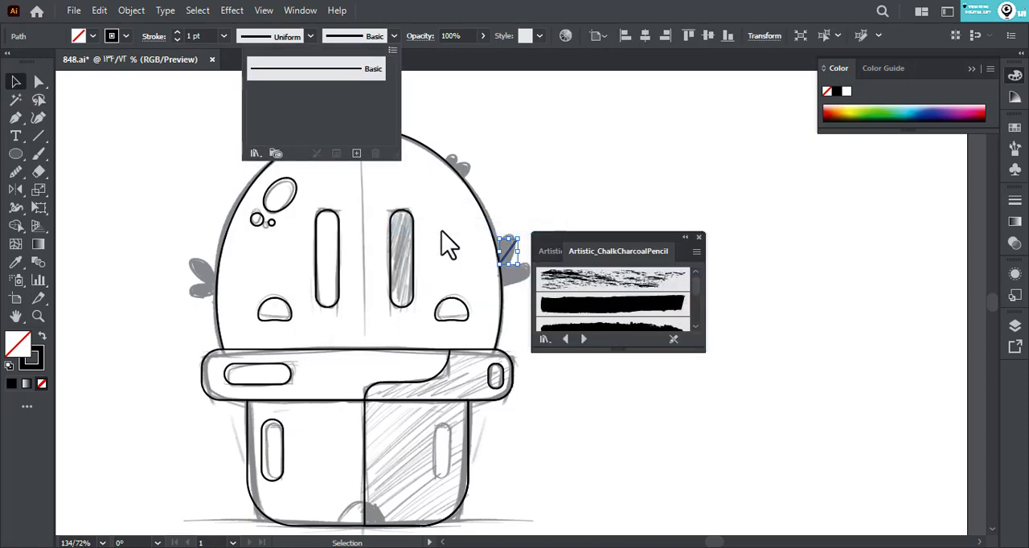
pyautogui.click(565, 339)
pyautogui.moveTo(609, 352); pyautogui.dragTo(609, 395)
pyautogui.click(623, 355)
pyautogui.click(647, 354)
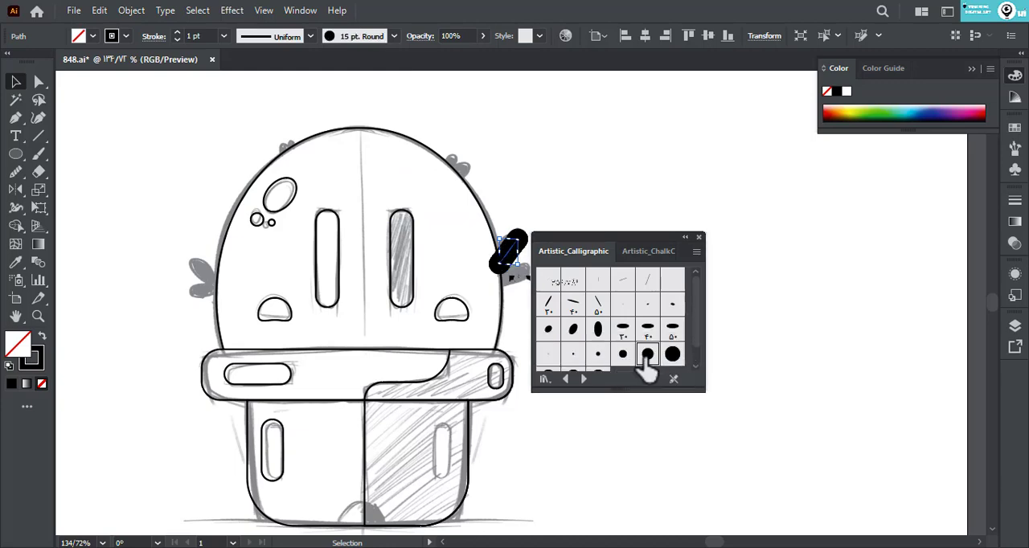
pyautogui.click(699, 238)
# - Duplicate the thick leaf stroke just below the first and flip the copy vertically to form the lower leaf
pyautogui.moveTo(516, 254); pyautogui.dragTo(520, 269)
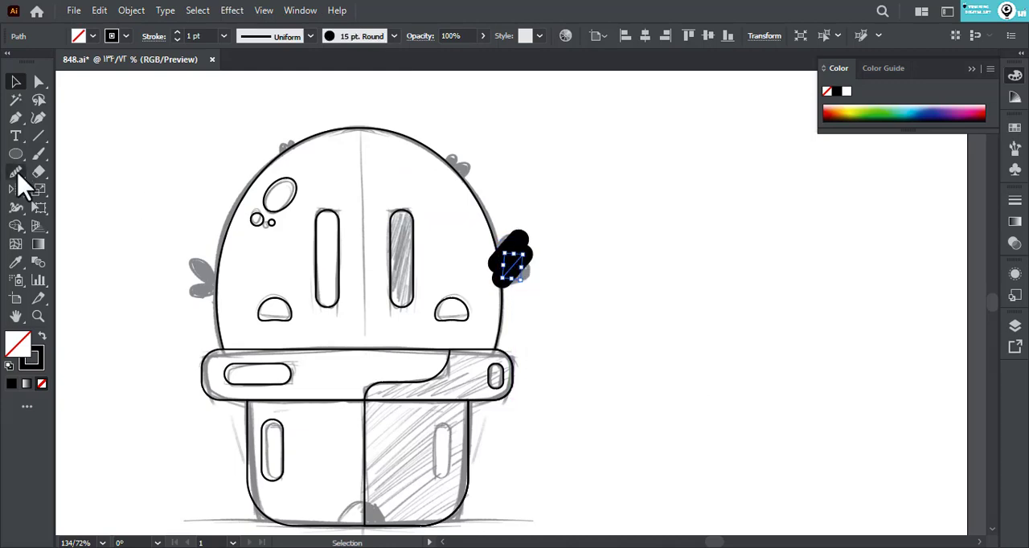
pyautogui.click(16, 189)
pyautogui.moveTo(512, 318); pyautogui.dragTo(511, 362)
pyautogui.click(16, 81)
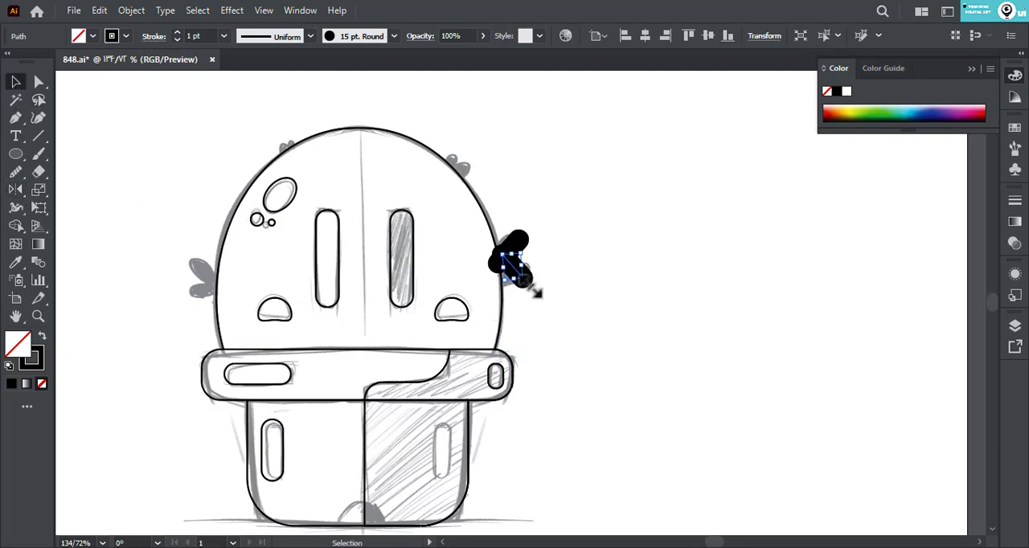
pyautogui.keyDown('shift'); pyautogui.click(511, 250); pyautogui.keyUp('shift')
pyautogui.moveTo(533, 291); pyautogui.dragTo(405, 231)
# - Expand the leaf strokes into shapes and trim away the parts inside the head outline with the Shape Builder tool
pyautogui.click(131, 11)
pyautogui.click(548, 282)
pyautogui.click(16, 226)
pyautogui.keyDown('alt'); pyautogui.click(632, 231); pyautogui.keyUp('alt')
pyautogui.click(15, 81)
pyautogui.click(418, 117)
pyautogui.keyDown('shift'); pyautogui.click(397, 225); pyautogui.keyUp('shift')
pyautogui.press('Delete')
pyautogui.click(656, 231)
# - Add a mirrored copy of the leaf cluster on the head's left side and fit it to the outline
pyautogui.moveTo(405, 239); pyautogui.dragTo(268, 174)
pyautogui.click(16, 190)
pyautogui.click(129, 153)
pyautogui.scroll(4, 266, 177)
pyautogui.doubleClick(203, 360)
pyautogui.moveTo(153, 325); pyautogui.dragTo(132, 318)
pyautogui.doubleClick(117, 369)
pyautogui.click(198, 298)
pyautogui.click(38, 171)
pyautogui.click(39, 81)
pyautogui.click(216, 197)
pyautogui.moveTo(215, 197); pyautogui.dragTo(206, 259)
pyautogui.click(16, 81)
# - Scale down a copy of the leaf cluster and place it on the head's upper-left edge
pyautogui.moveTo(259, 163); pyautogui.dragTo(282, 169)
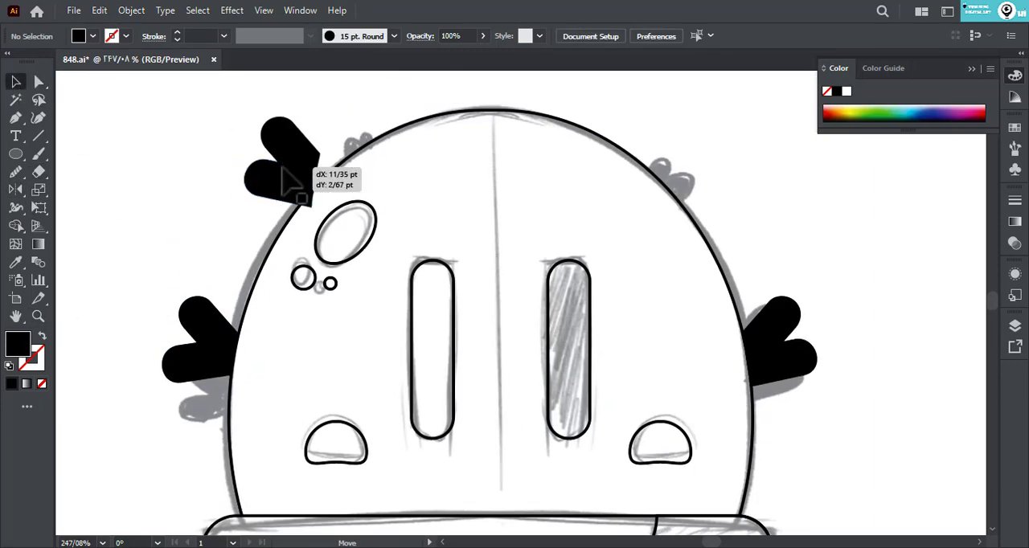
pyautogui.moveTo(322, 207); pyautogui.dragTo(299, 171)
pyautogui.moveTo(315, 173); pyautogui.dragTo(293, 195)
pyautogui.moveTo(294, 146); pyautogui.dragTo(351, 135)
# - Add a mirrored copy of the small leaf cluster on the head's upper-right edge, over the sketched leaves
pyautogui.moveTo(376, 147); pyautogui.dragTo(704, 184)
pyautogui.click(391, 115)
pyautogui.press('o')
pyautogui.moveTo(727, 190); pyautogui.dragTo(263, 193)
pyautogui.press('v')
pyautogui.moveTo(331, 208); pyautogui.dragTo(281, 187)
pyautogui.click(337, 186)
pyautogui.click(221, 221)
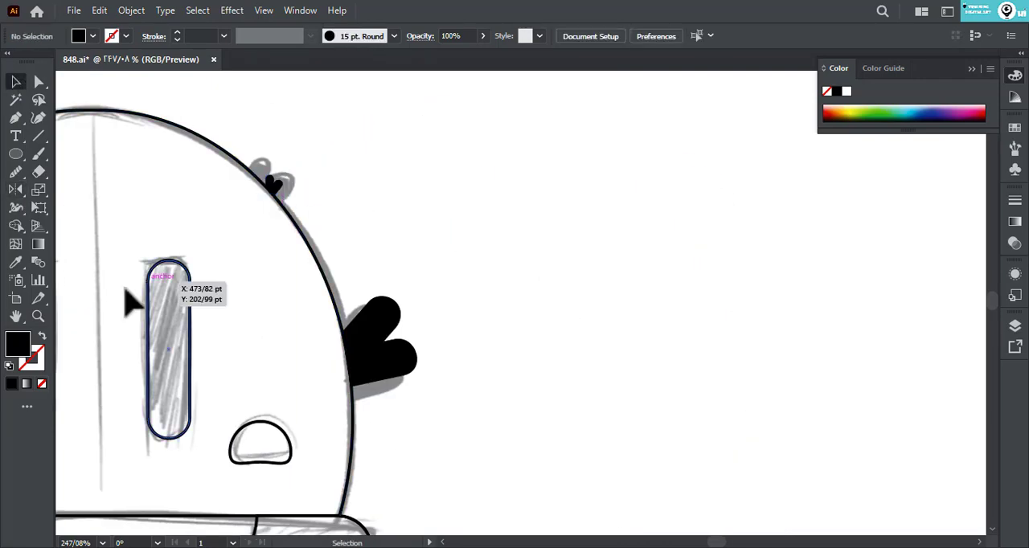
pyautogui.moveTo(131, 303); pyautogui.dragTo(284, 359)
pyautogui.moveTo(503, 353); pyautogui.dragTo(249, 179)
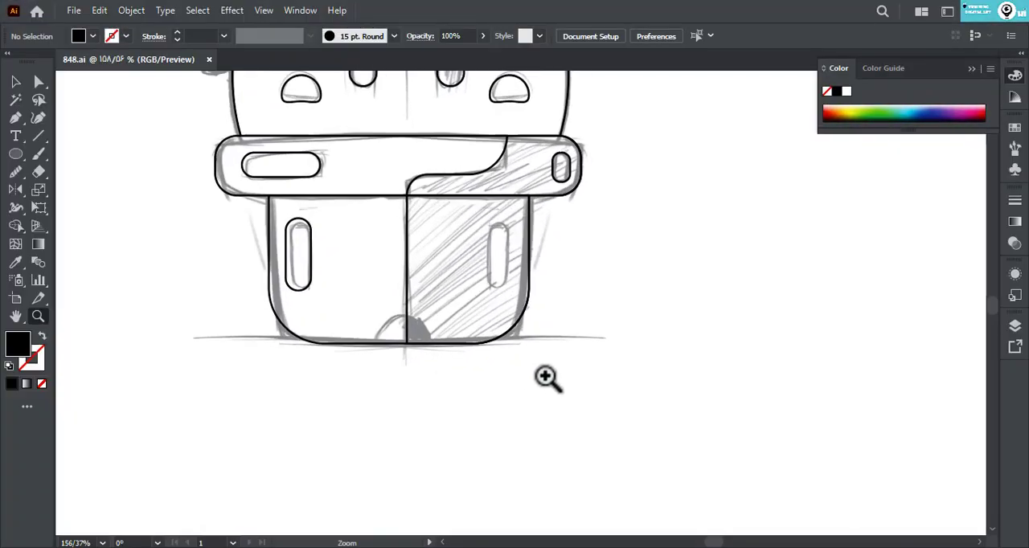
# - Draw a black circle centred on the middle of the pot's bottom edge, over the sketched mound
pyautogui.click(450, 362)
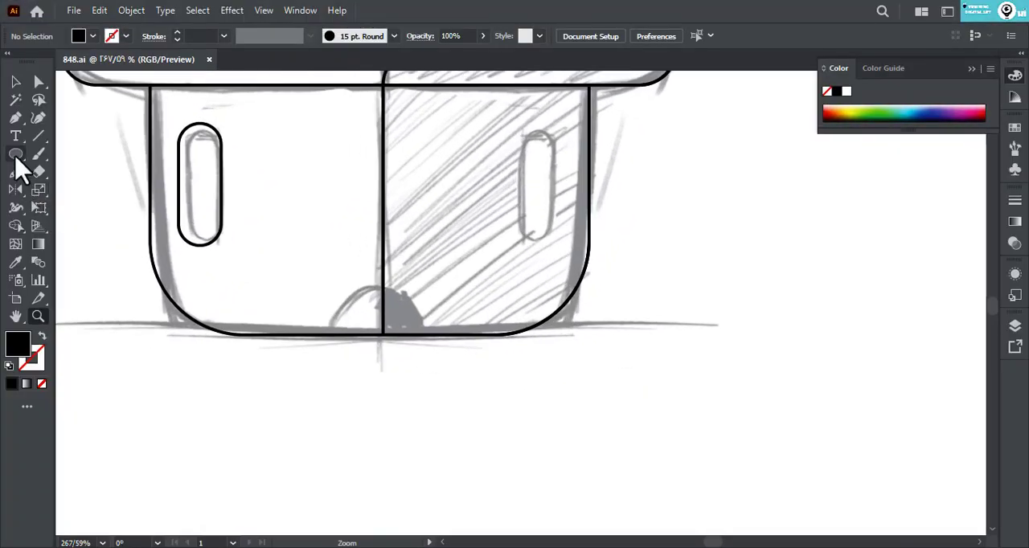
pyautogui.click(15, 154)
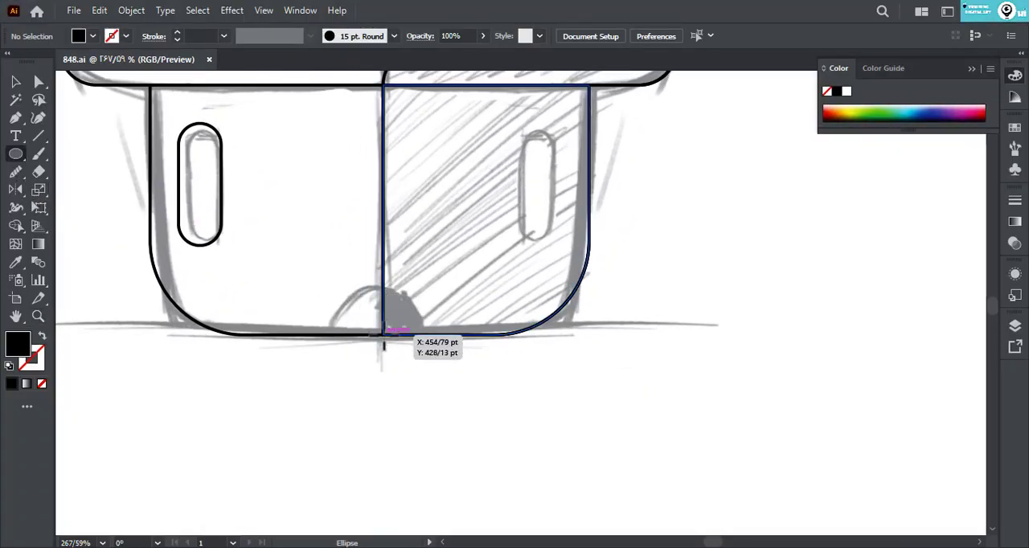
pyautogui.moveTo(383, 335); pyautogui.dragTo(430, 381)
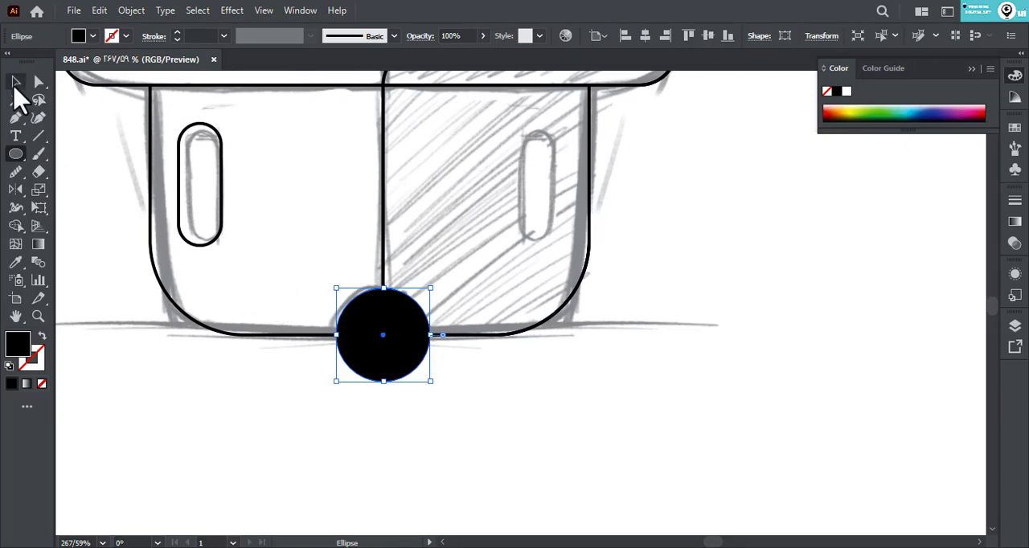
# - Turn the circle at the pot's base into an outline and trim off its half below the pot's bottom edge with Shape Builder
pyautogui.click(16, 81)
pyautogui.click(131, 356)
pyautogui.click(380, 377)
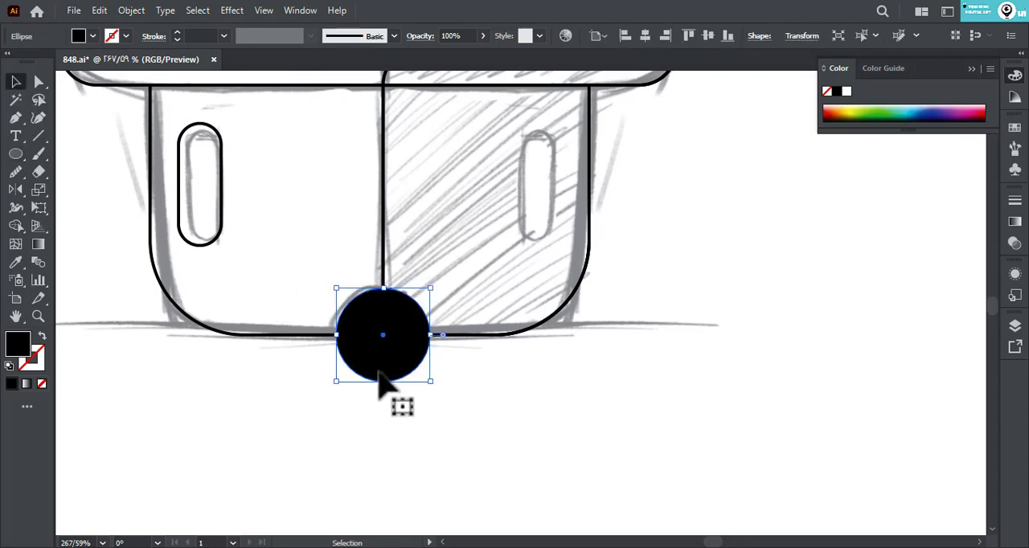
pyautogui.click(40, 337)
pyautogui.moveTo(282, 368); pyautogui.dragTo(282, 369)
pyautogui.click(17, 228)
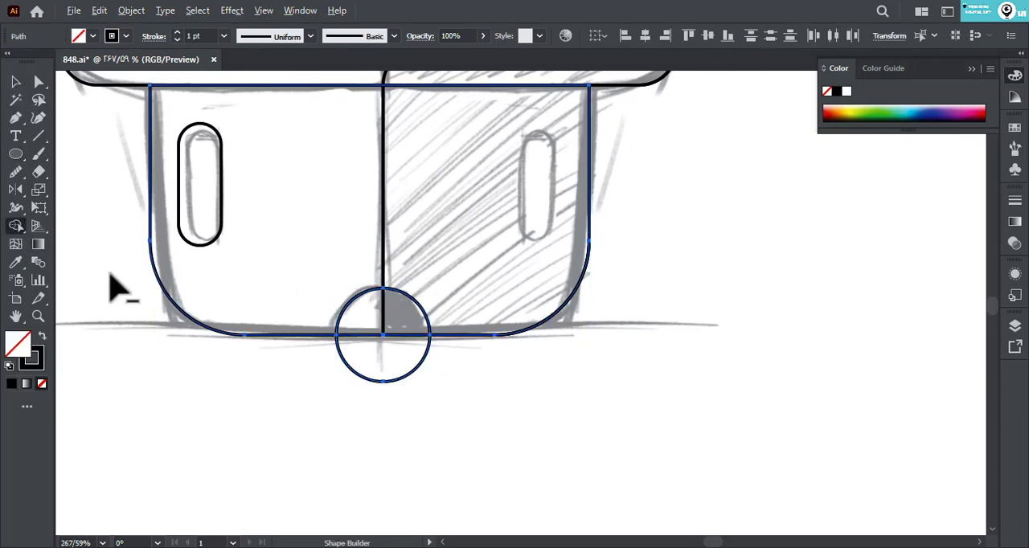
pyautogui.moveTo(365, 363); pyautogui.dragTo(424, 368)
pyautogui.press('a')
pyautogui.click(322, 384)
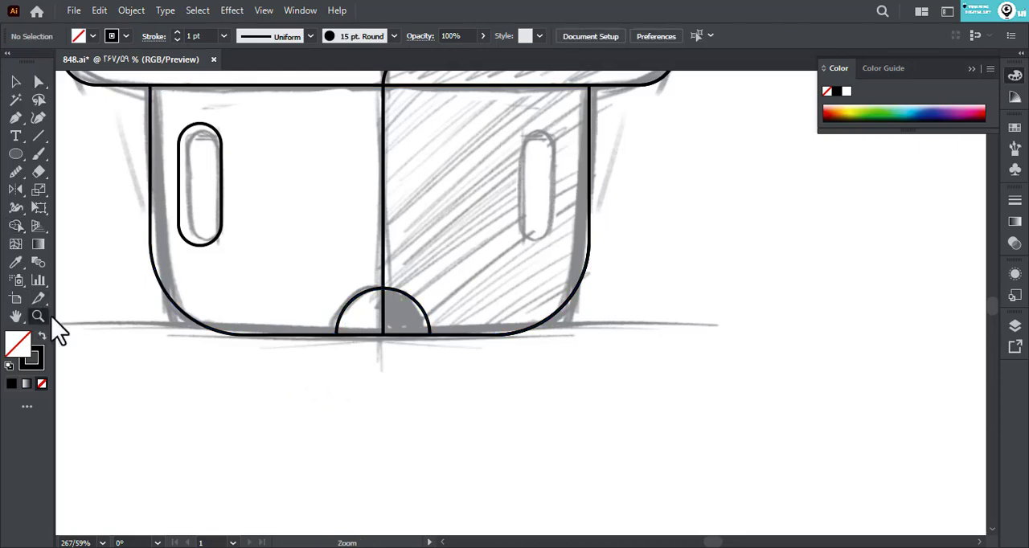
# - Unlock all objects and move the sketch image off the artboard, beside the traced cactus
pyautogui.moveTo(383, 314); pyautogui.dragTo(275, 326)
pyautogui.moveTo(378, 306); pyautogui.dragTo(361, 290)
pyautogui.moveTo(363, 290); pyautogui.dragTo(364, 355)
pyautogui.moveTo(365, 352); pyautogui.dragTo(350, 333)
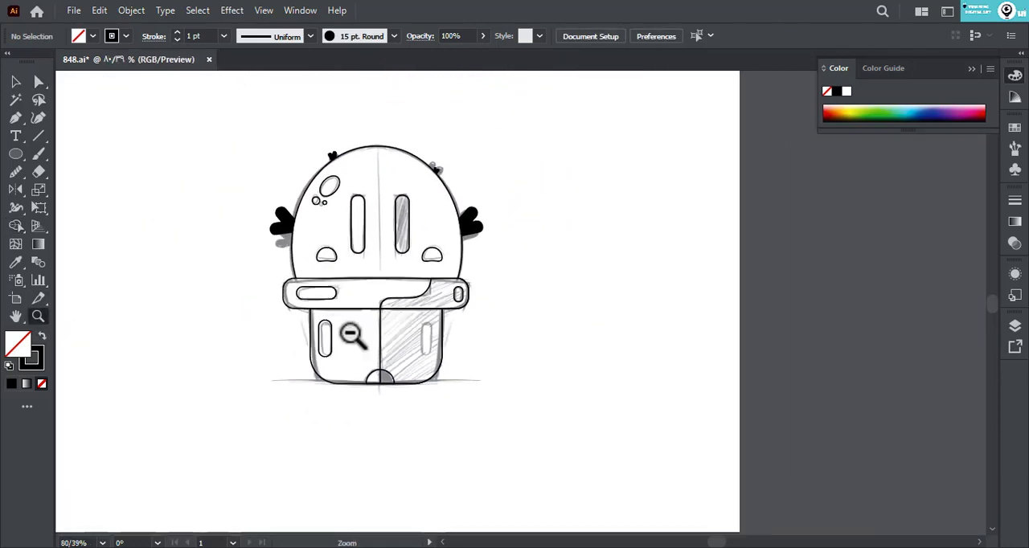
pyautogui.press('v')
pyautogui.click(131, 11)
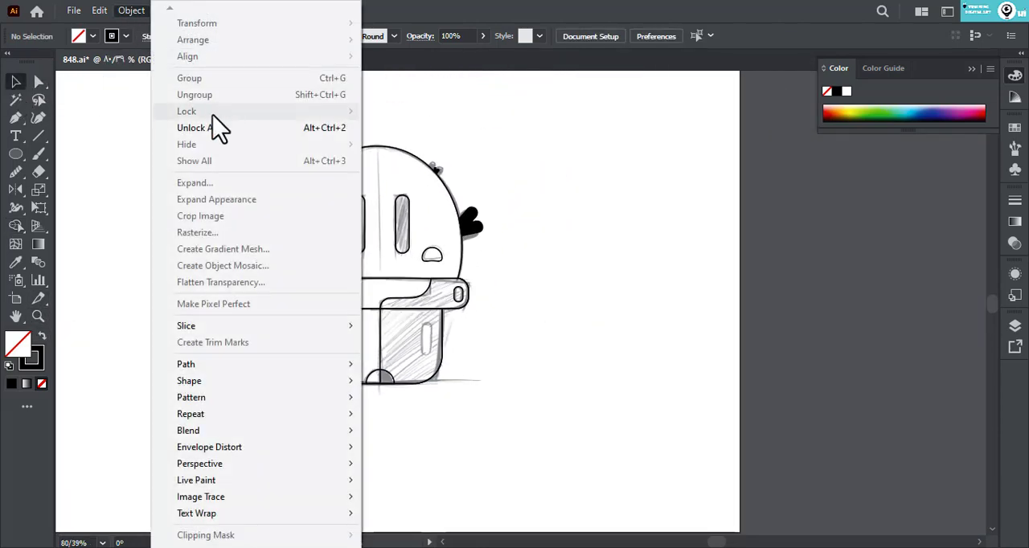
pyautogui.click(219, 129)
pyautogui.moveTo(257, 225); pyautogui.dragTo(856, 225)
pyautogui.click(599, 278)
pyautogui.moveTo(526, 287)
pyautogui.mouseDown()
pyautogui.moveTo(548, 296)
pyautogui.moveTo(538, 308)
pyautogui.mouseUp()
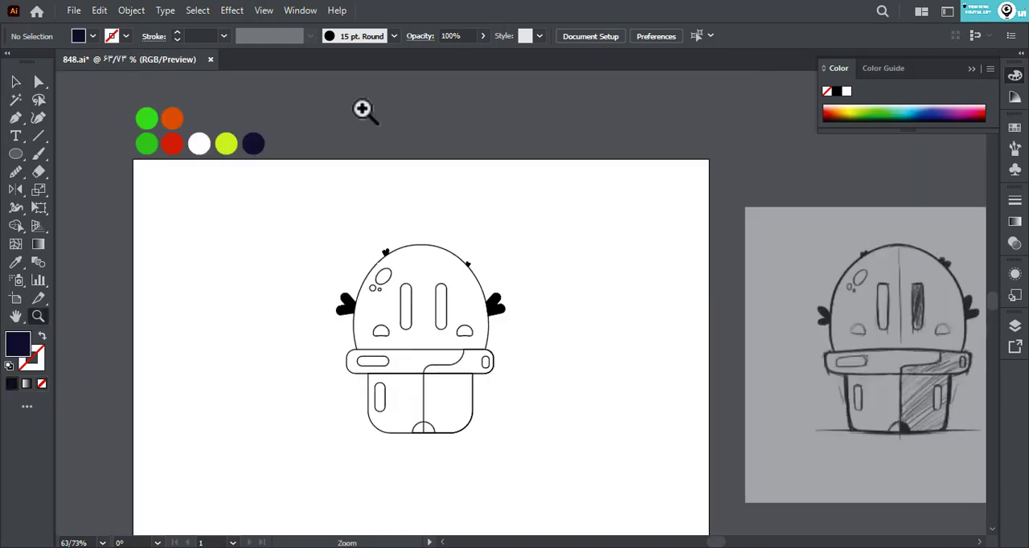
# - Give every traced cactus shape a dark navy 10 pt outline without fill, sampling the navy palette circle
pyautogui.moveTo(233, 217); pyautogui.dragTo(561, 475)
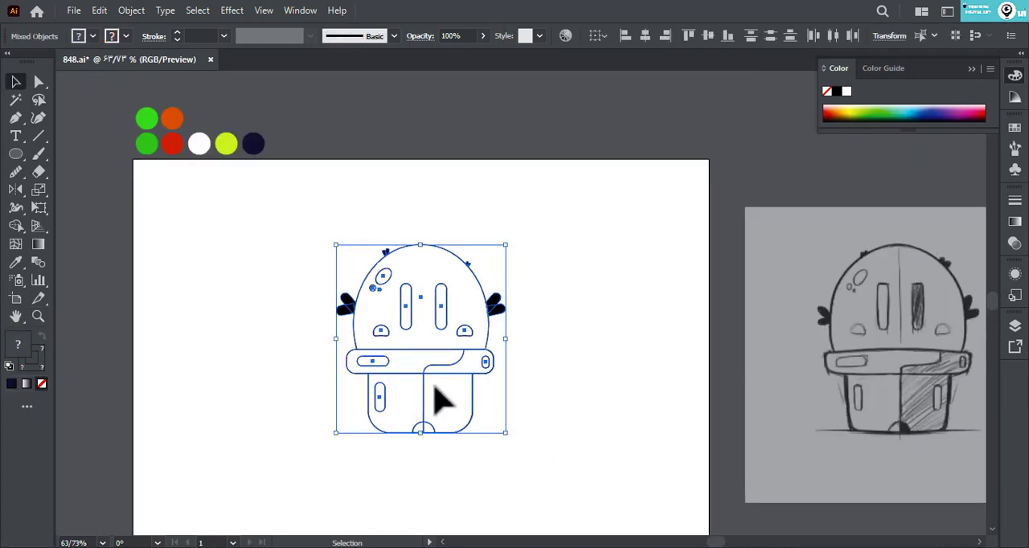
pyautogui.press('i')
pyautogui.click(253, 144)
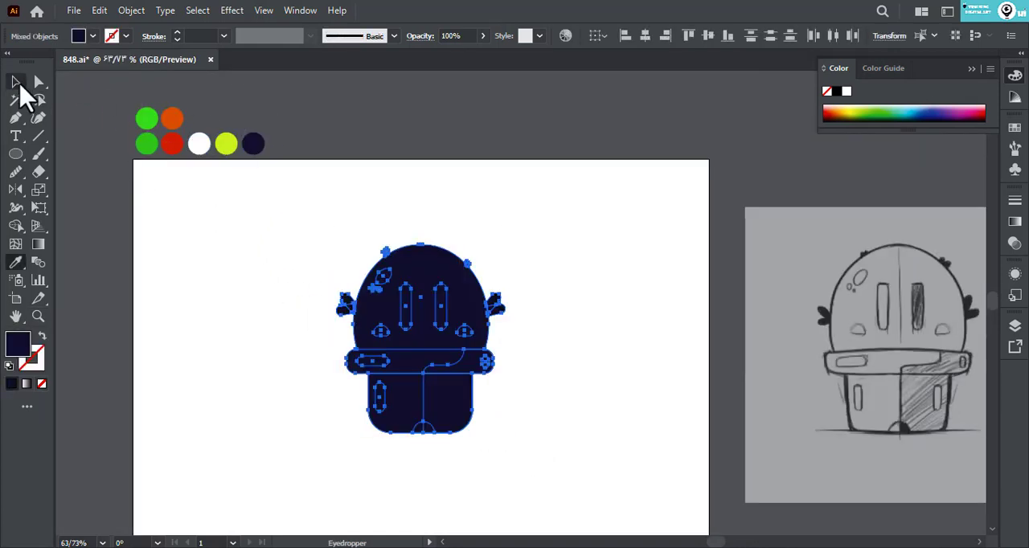
pyautogui.click(16, 82)
pyautogui.hotkey('shift', 'x')
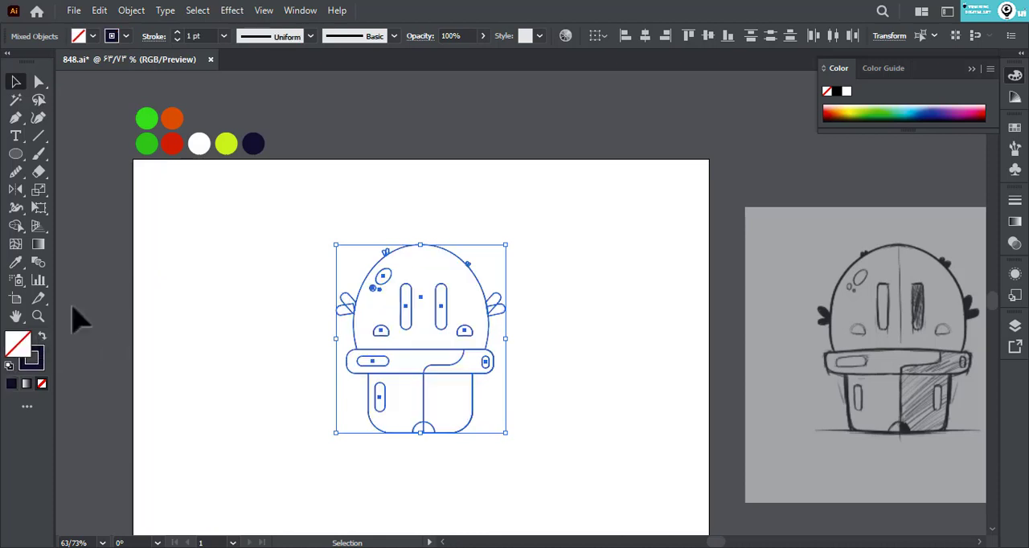
pyautogui.click(223, 35)
pyautogui.click(254, 255)
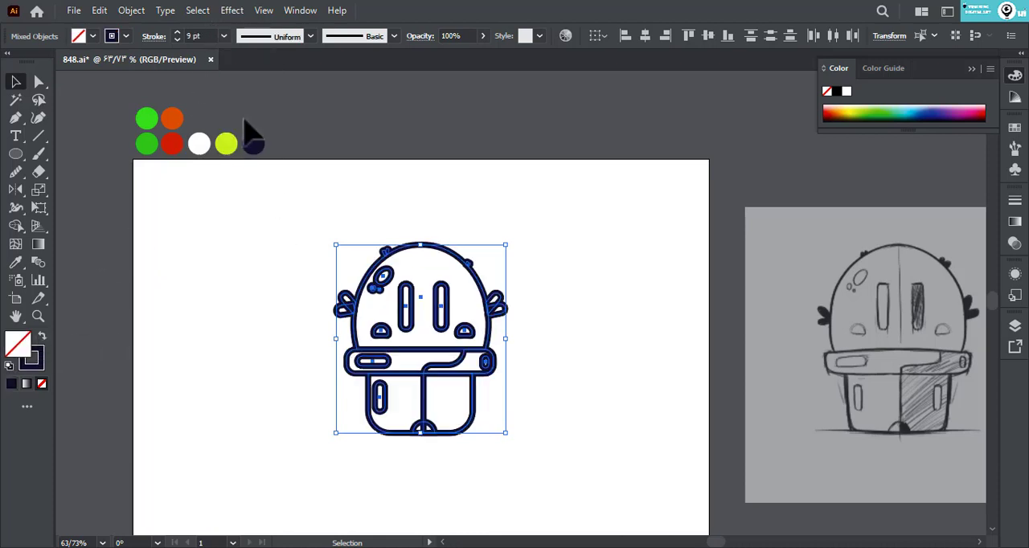
pyautogui.click(223, 35)
pyautogui.click(314, 256)
pyautogui.click(294, 292)
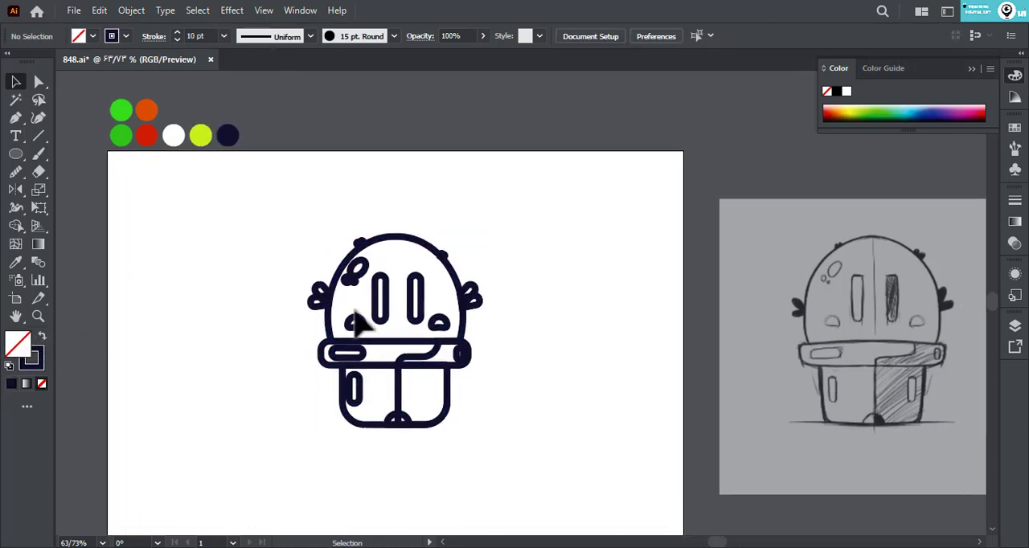
# - Swap fill and stroke on both eyes to make them solid navy
pyautogui.click(383, 307)
pyautogui.keyDown('shift'); pyautogui.click(415, 297); pyautogui.keyUp('shift')
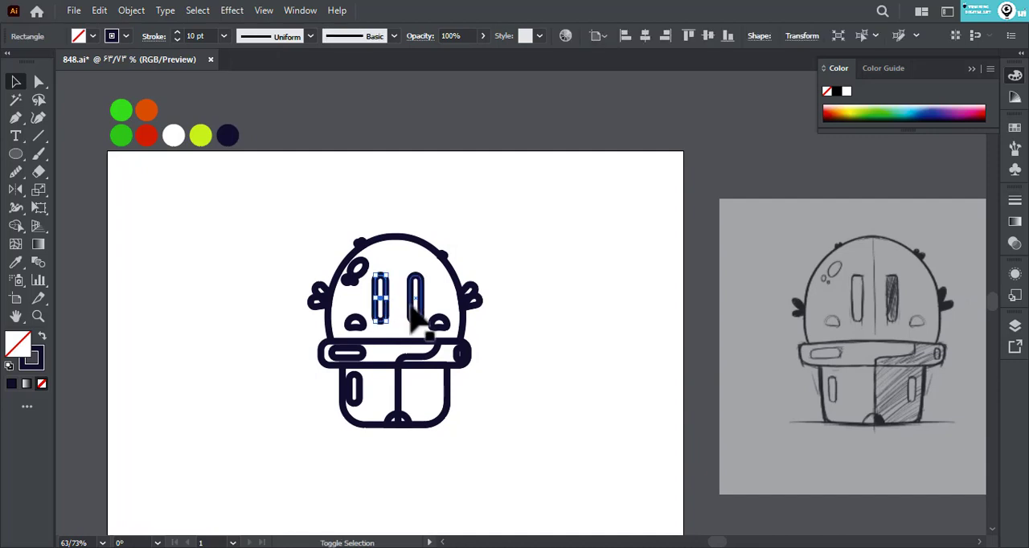
pyautogui.click(43, 336)
# - Group the two cheeks and colour them with the lime green palette circle, without a stroke
pyautogui.click(355, 322)
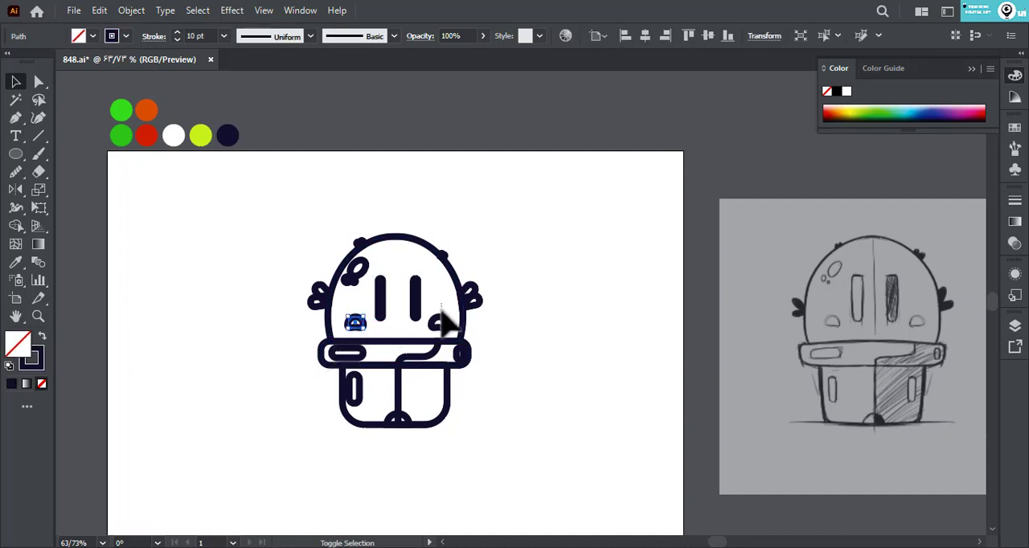
pyautogui.keyDown('shift'); pyautogui.click(438, 322); pyautogui.keyUp('shift')
pyautogui.hotkey('ctrl', 'g')
pyautogui.press('i')
pyautogui.click(199, 136)
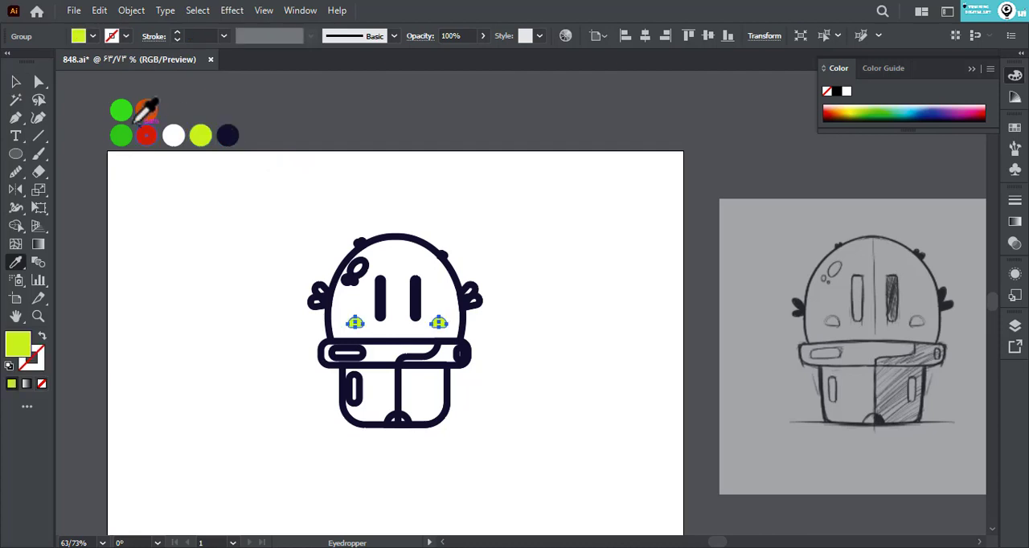
# - Swap fill and stroke on the four leaf clusters around the head to make them solid navy
pyautogui.click(15, 82)
pyautogui.moveTo(304, 275); pyautogui.dragTo(318, 306)
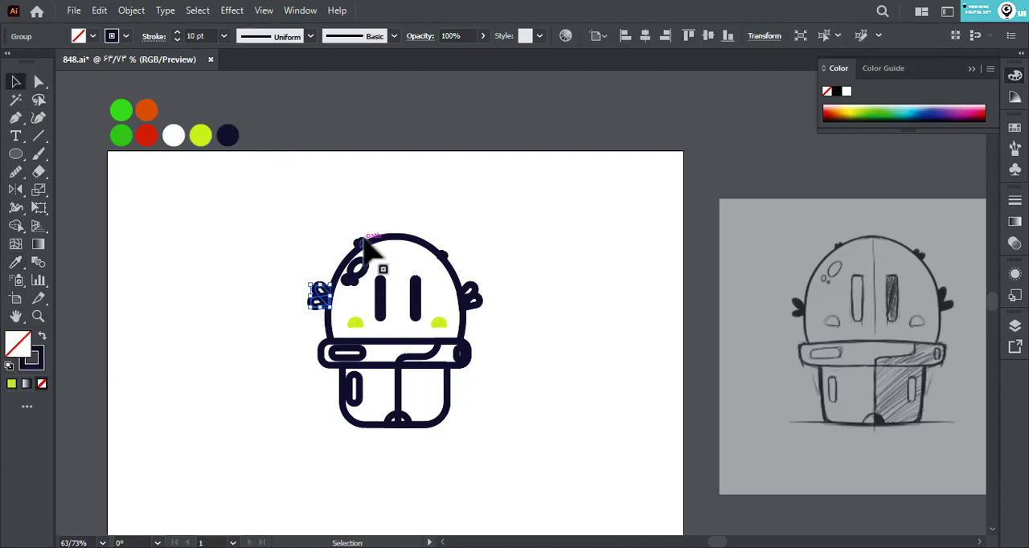
pyautogui.keyDown('shift'); pyautogui.click(361, 243); pyautogui.keyUp('shift')
pyautogui.keyDown('shift'); pyautogui.click(442, 255); pyautogui.keyUp('shift')
pyautogui.keyDown('shift'); pyautogui.click(474, 299); pyautogui.keyUp('shift')
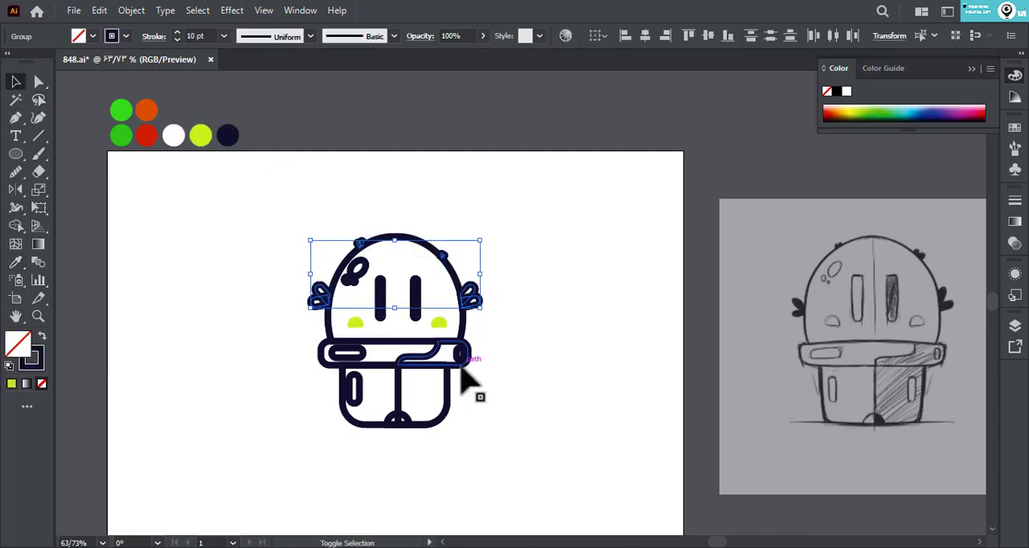
pyautogui.click(42, 337)
pyautogui.click(314, 363)
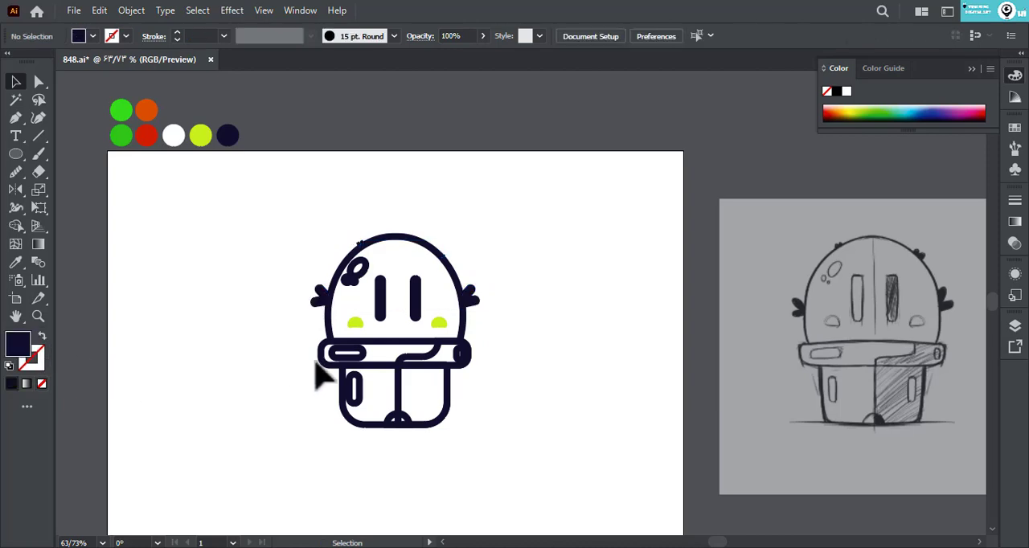
# - Fill the pot body with the orange palette colour and send it to the back
pyautogui.click(372, 367)
pyautogui.press('i')
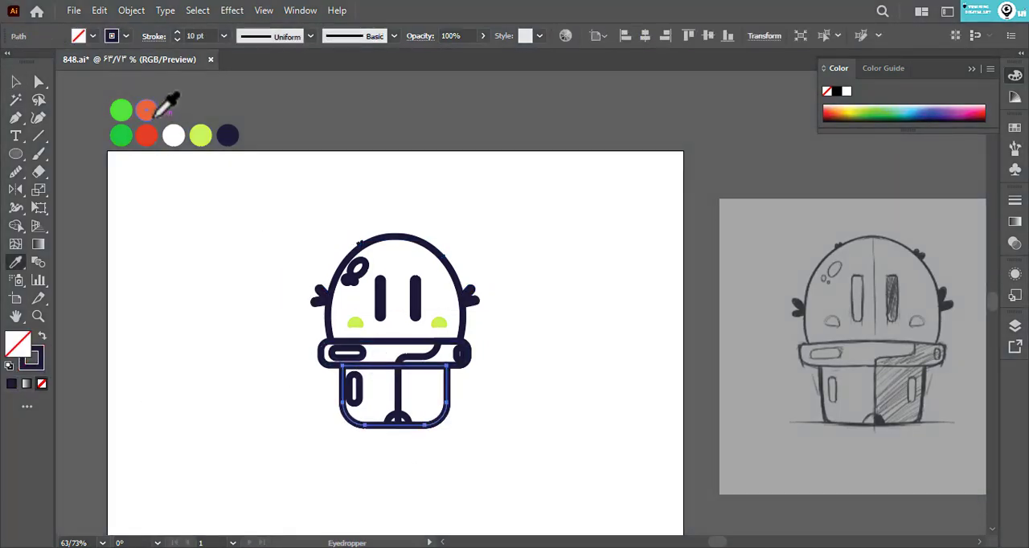
pyautogui.click(155, 116)
pyautogui.rightClick(154, 119)
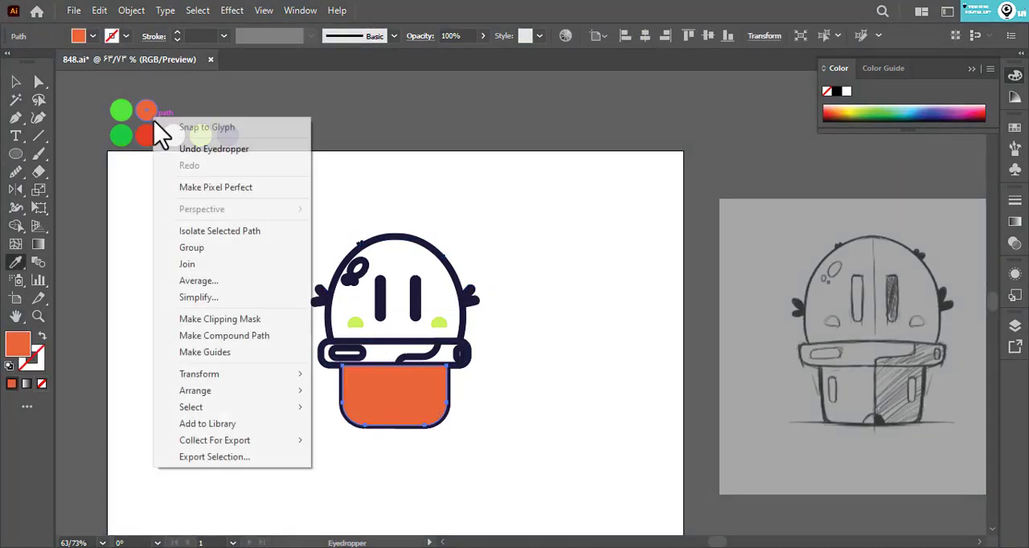
pyautogui.moveTo(289, 390)
pyautogui.click(427, 441)
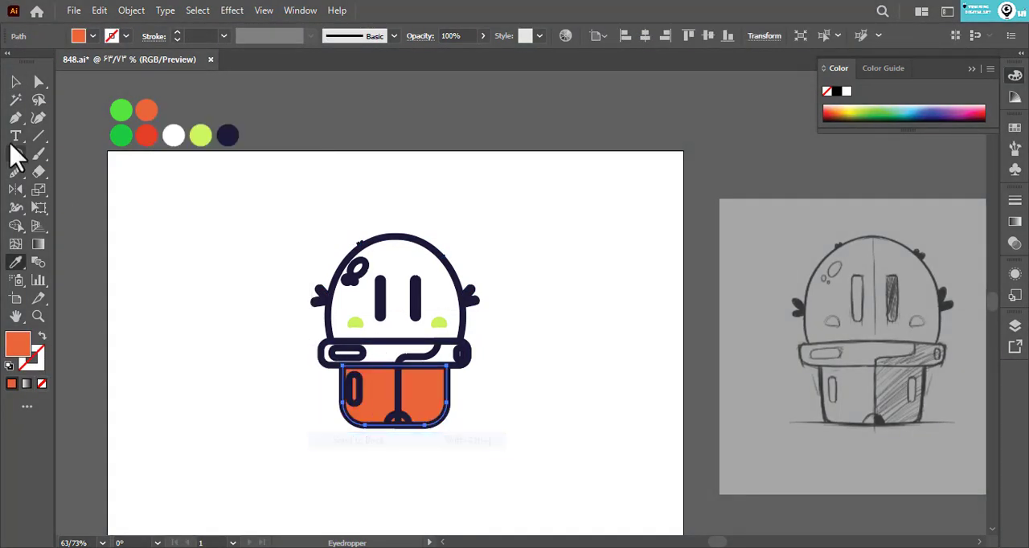
# - Fill the pot rim with the pot body's orange and send it to the back
pyautogui.click(15, 81)
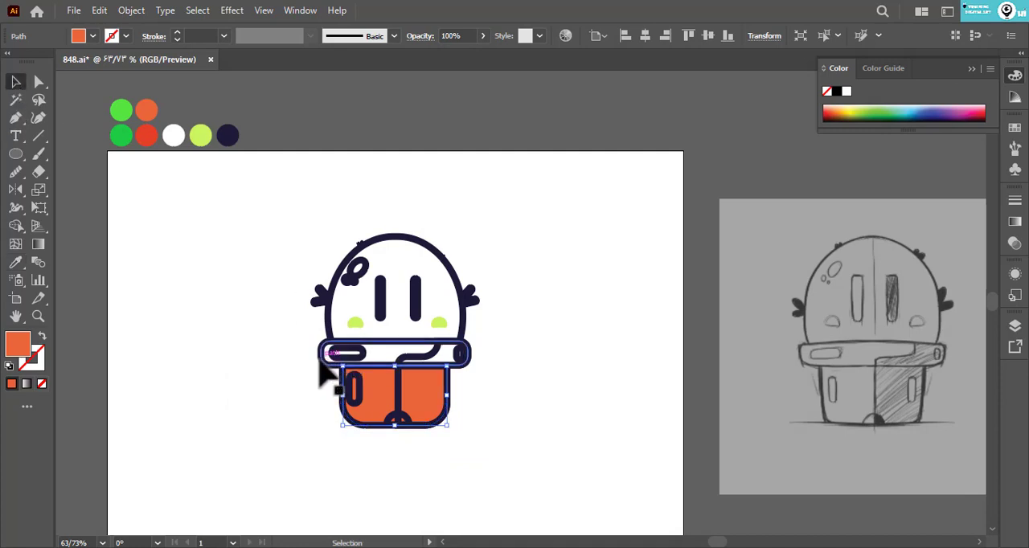
pyautogui.click(321, 359)
pyautogui.press('i')
pyautogui.click(392, 378)
pyautogui.rightClick(400, 394)
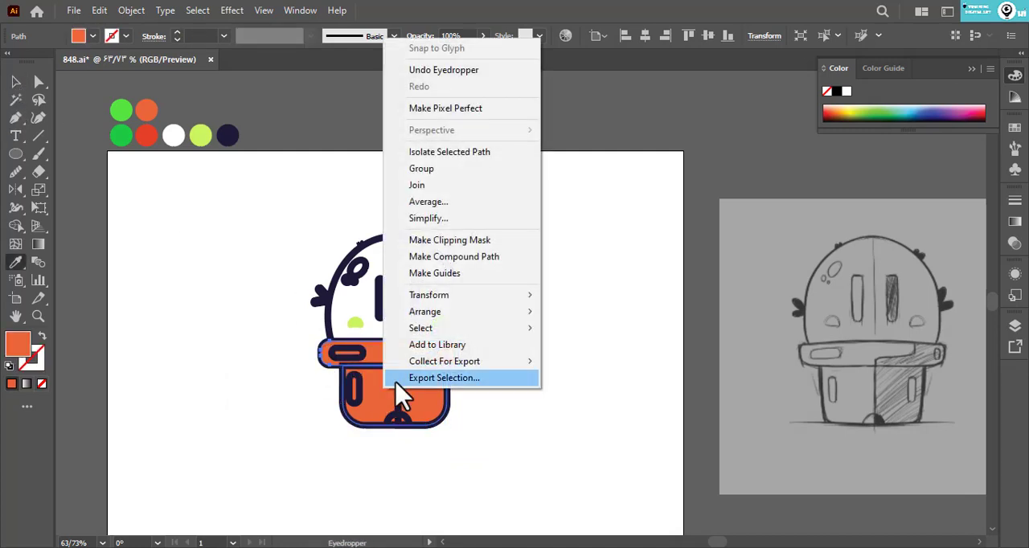
pyautogui.moveTo(454, 322)
pyautogui.click(606, 362)
# - Fill the right half of the pot body with the red palette colour as a shadow
pyautogui.press('a')
pyautogui.click(561, 399)
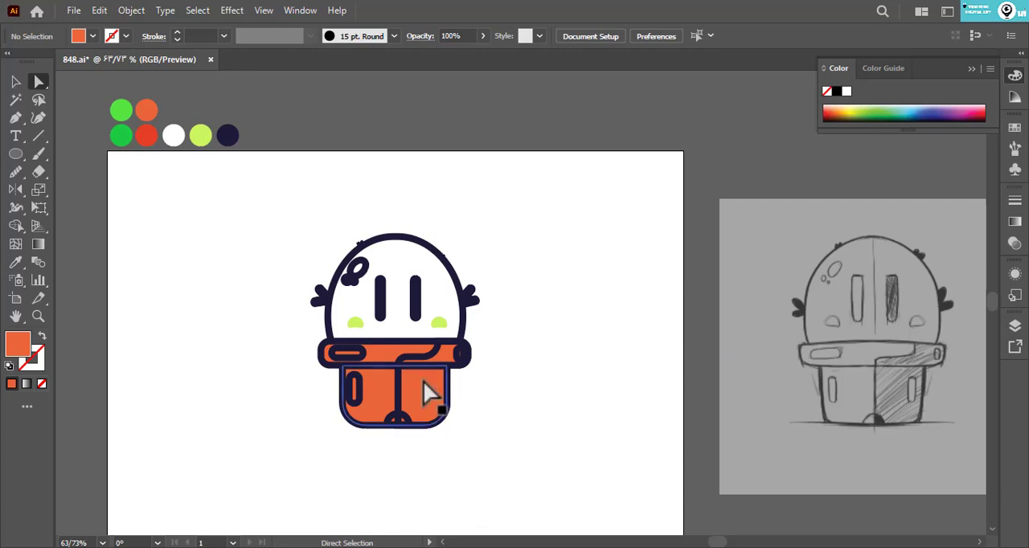
pyautogui.click(410, 400)
pyautogui.press('i')
pyautogui.click(146, 135)
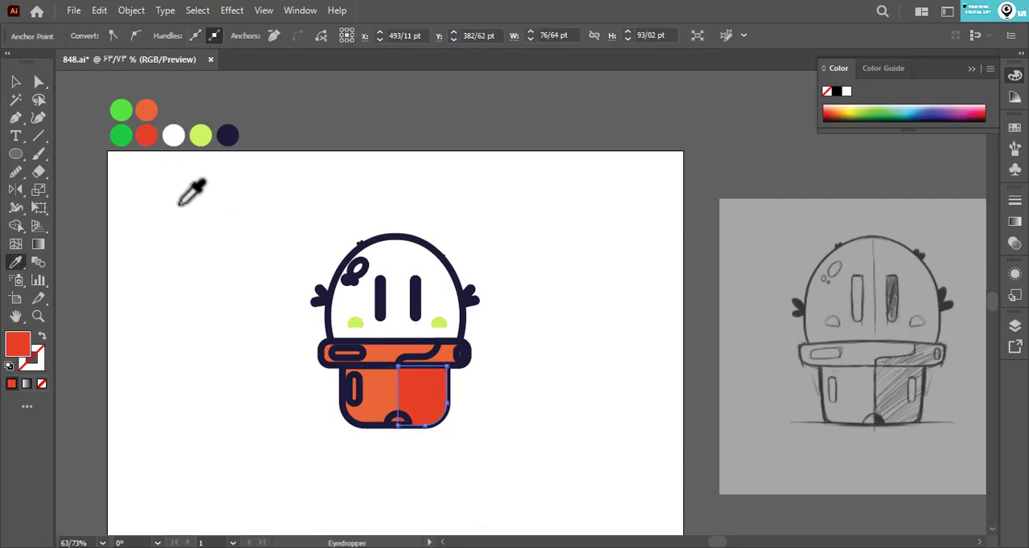
pyautogui.click(15, 81)
pyautogui.doubleClick(418, 385)
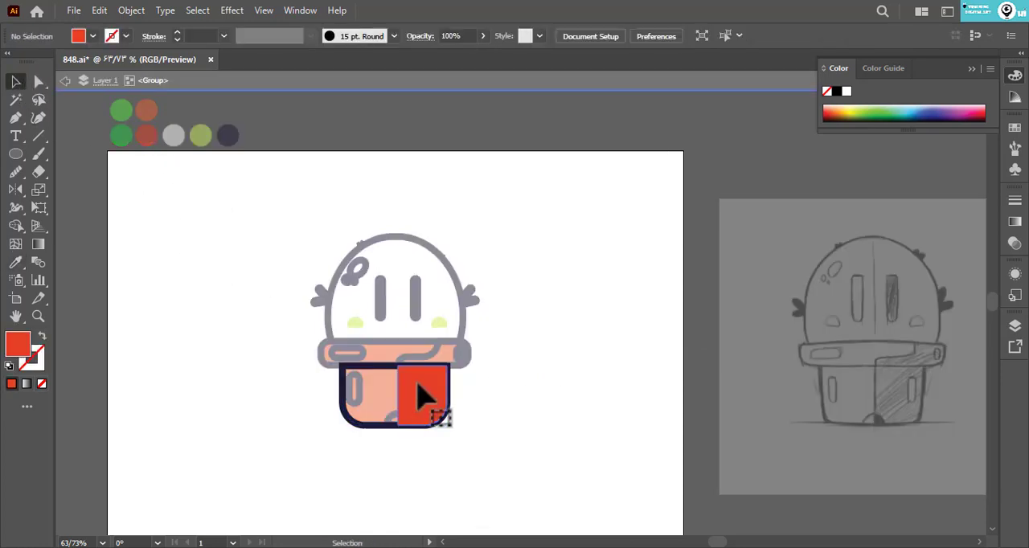
pyautogui.click(419, 393)
pyautogui.press('Delete')
pyautogui.press('Escape')
pyautogui.doubleClick(412, 394)
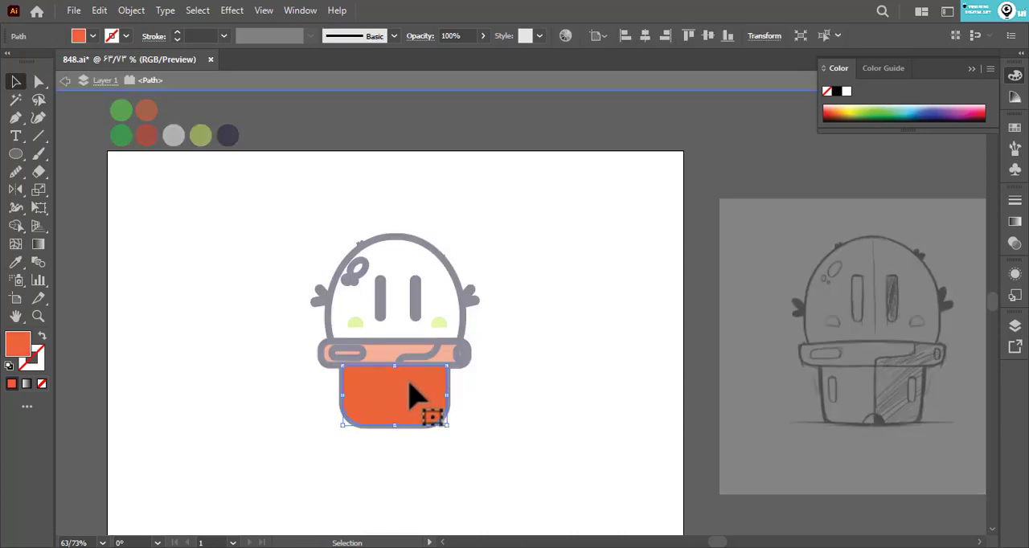
pyautogui.hotkey('ctrl', 'z')
pyautogui.doubleClick(506, 372)
# - Fill the shadow section on the right of the pot rim with the pot body's red
pyautogui.press('a')
pyautogui.click(421, 356)
pyautogui.press('i')
pyautogui.click(421, 390)
pyautogui.press('a')
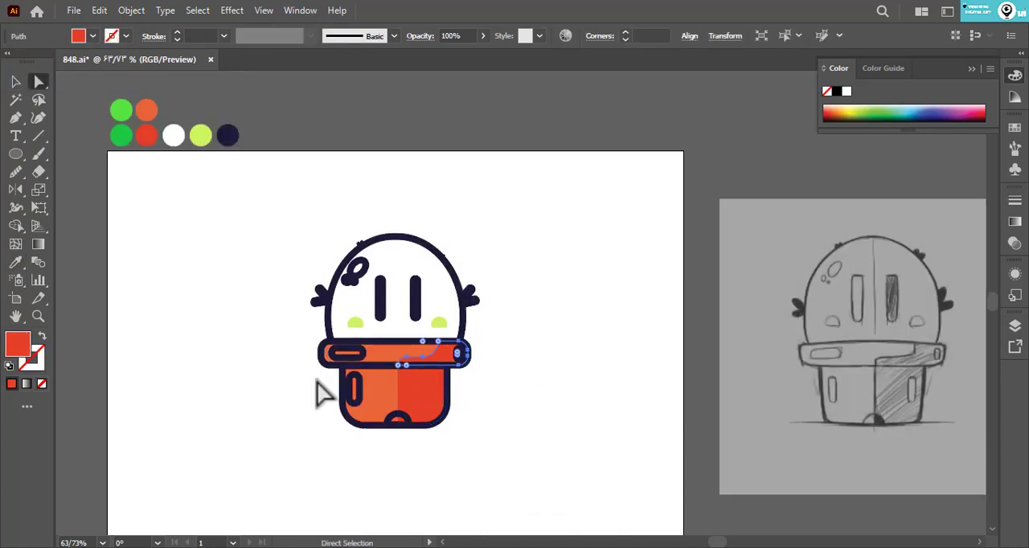
# - Fill the rounded highlight on the left of the pot body with the pot's orange, without a stroke
pyautogui.click(322, 393)
pyautogui.click(356, 394)
pyautogui.press('i')
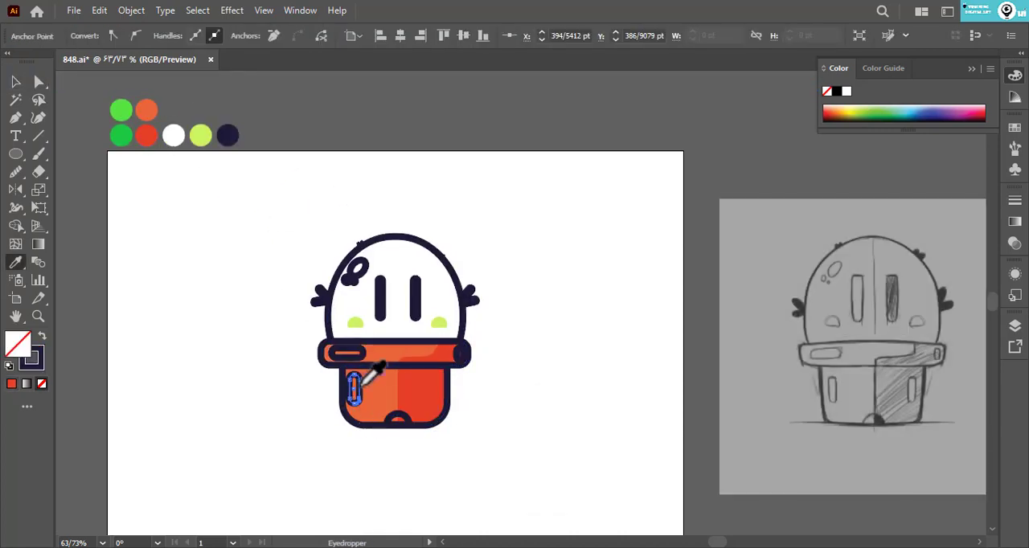
pyautogui.click(378, 394)
pyautogui.doubleClick(23, 344)
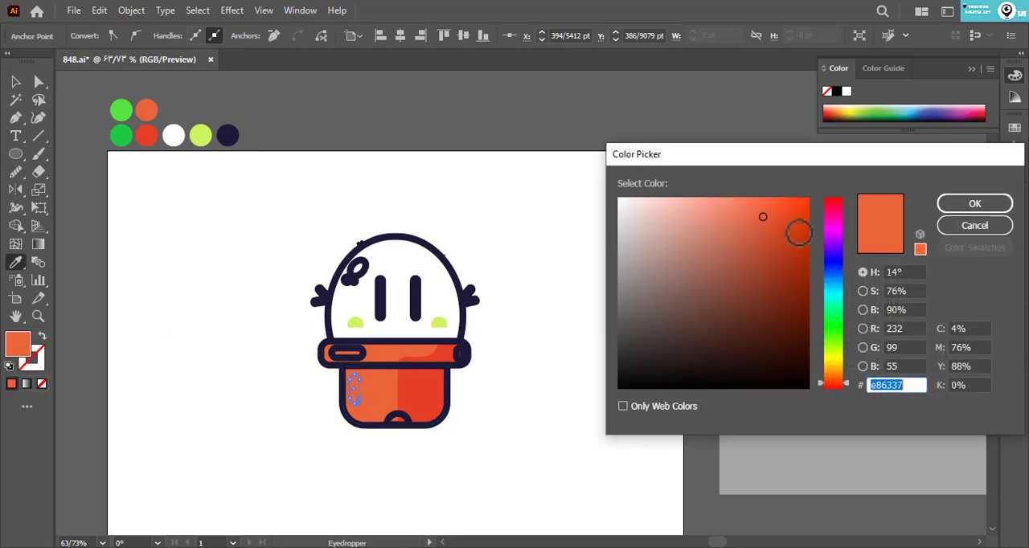
pyautogui.click(995, 227)
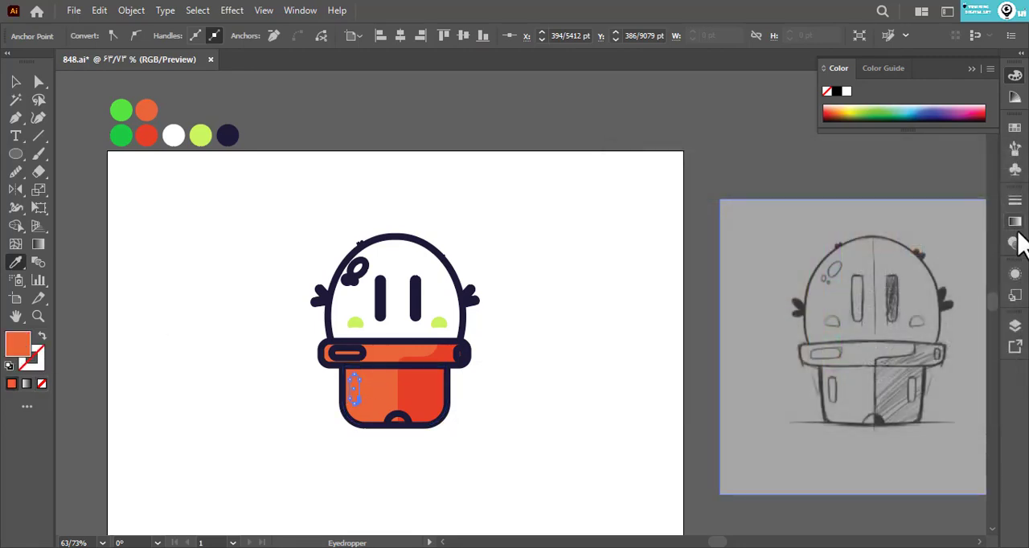
# - Set the pot highlight's blend mode to Color Dodge and give the rim's left highlight the same orange look
pyautogui.click(1014, 243)
pyautogui.click(871, 217)
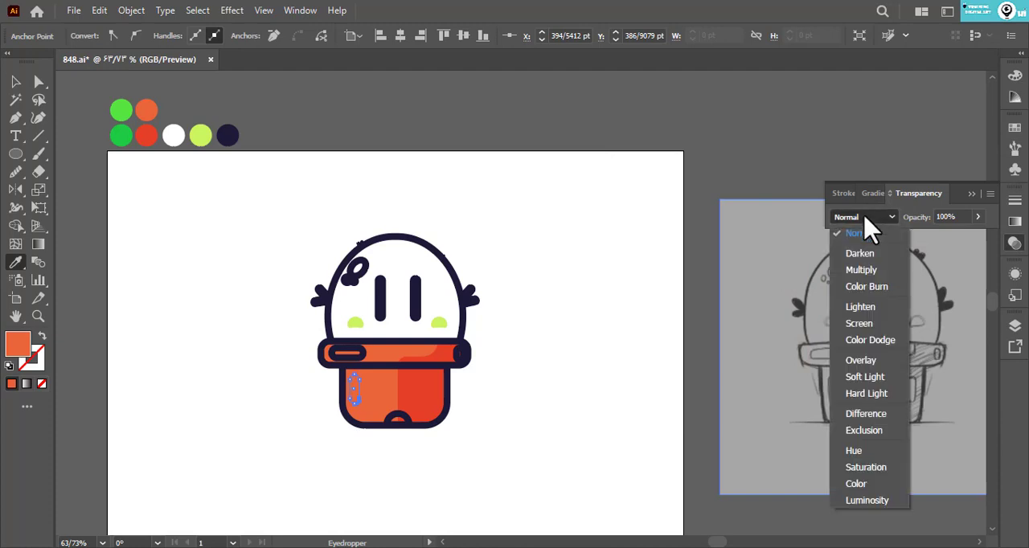
pyautogui.click(870, 340)
pyautogui.press('a')
pyautogui.click(579, 361)
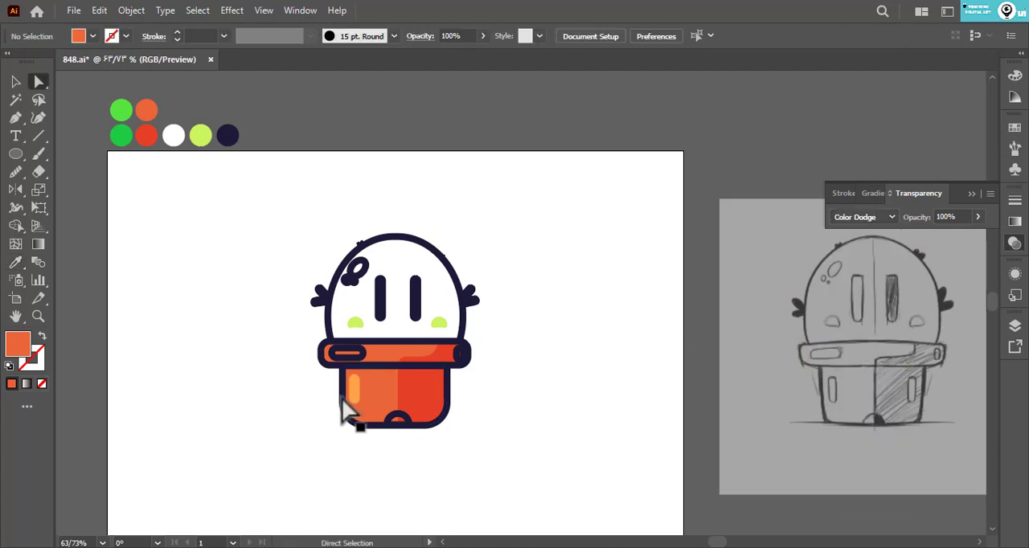
pyautogui.moveTo(363, 366); pyautogui.dragTo(362, 364)
pyautogui.click(315, 409)
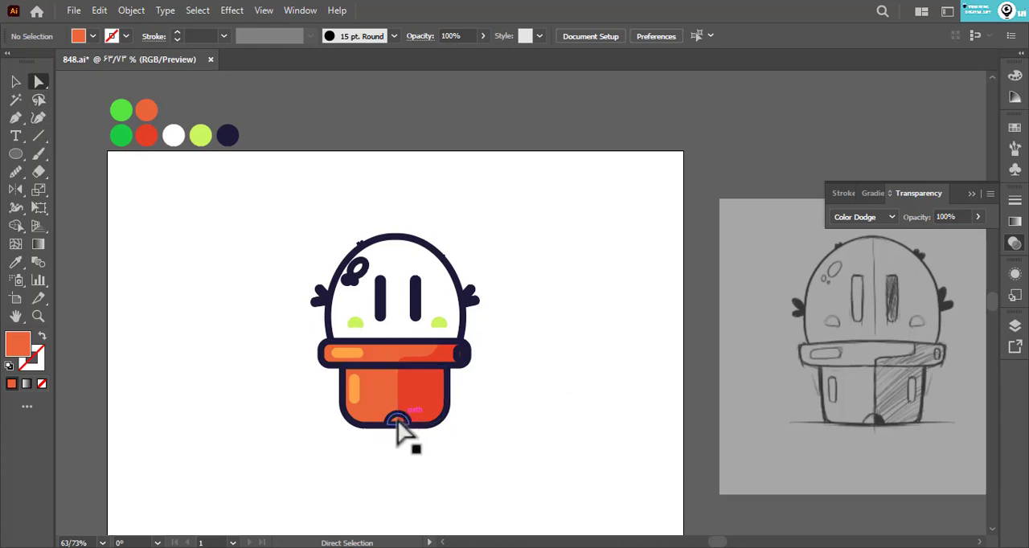
# - Isolate the small arch at the pot's base and draw a closed freeform shape covering its right half
pyautogui.moveTo(397, 417); pyautogui.dragTo(369, 365)
pyautogui.moveTo(281, 380); pyautogui.dragTo(501, 378)
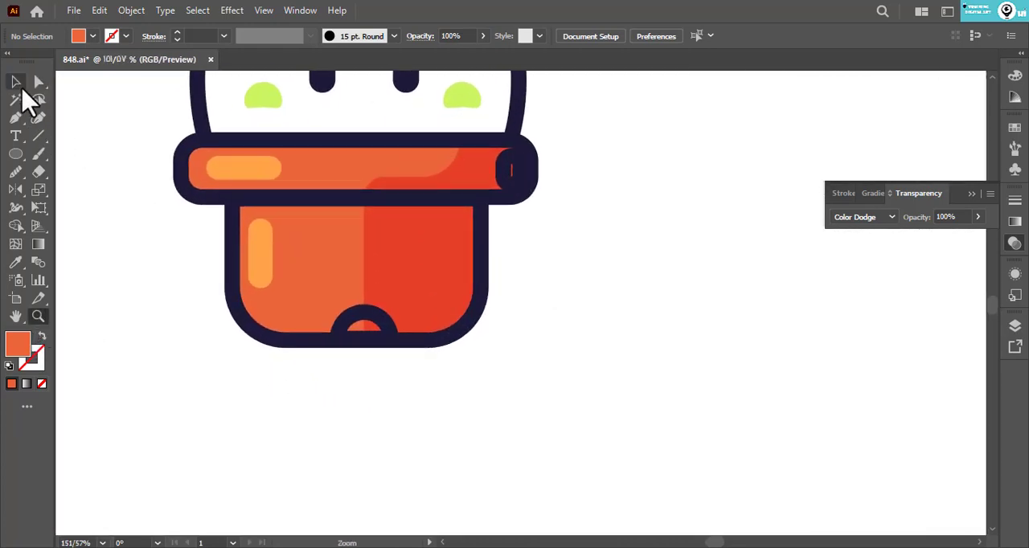
pyautogui.click(16, 82)
pyautogui.doubleClick(372, 321)
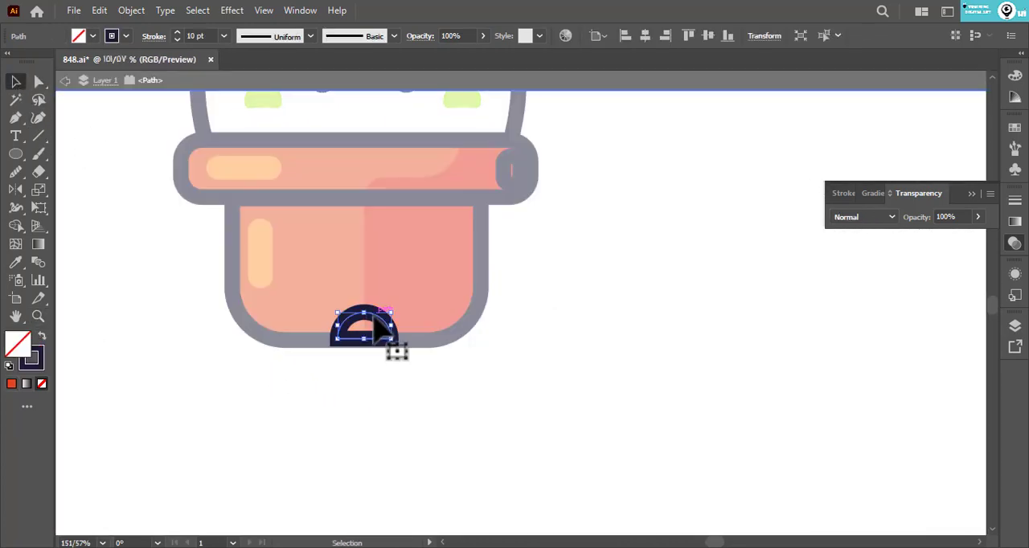
pyautogui.click(16, 118)
pyautogui.click(363, 258)
pyautogui.click(364, 379)
pyautogui.moveTo(439, 368); pyautogui.dragTo(451, 278)
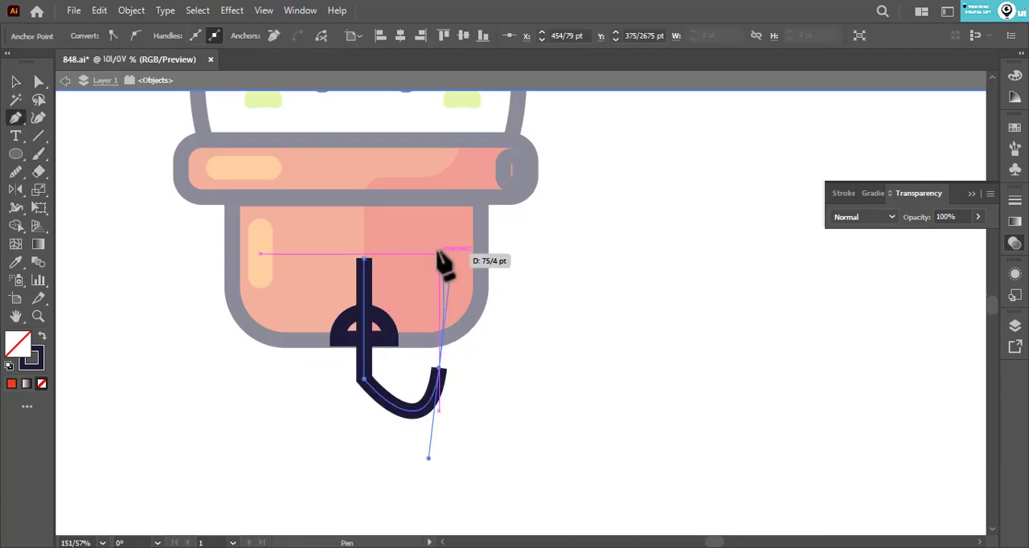
pyautogui.moveTo(418, 236); pyautogui.dragTo(387, 233)
pyautogui.click(364, 258)
# - Split the arch down its middle with the drawn shape and remove the surplus area outside the arch
pyautogui.press('v')
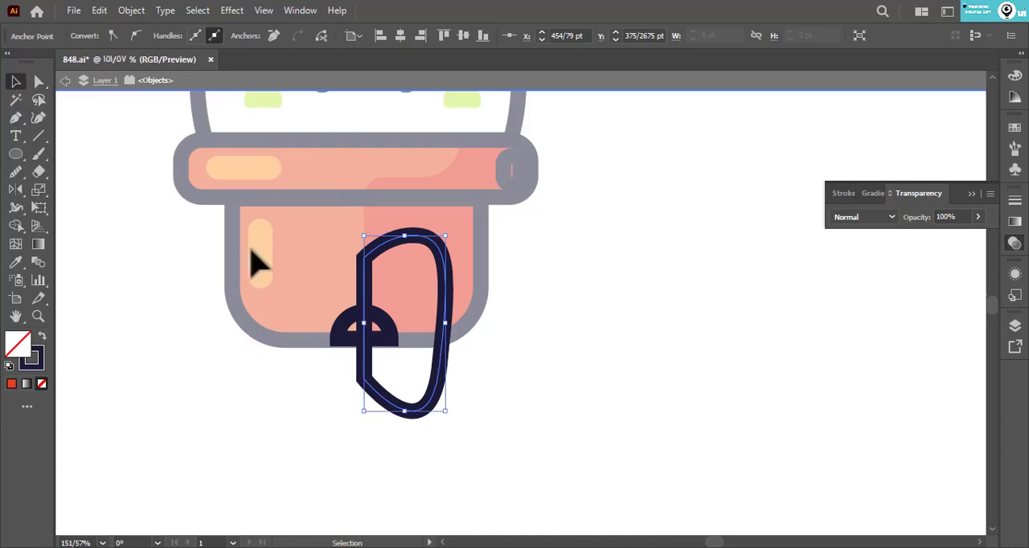
pyautogui.hotkey('ctrl', 'a')
pyautogui.hotkey('shift', 'm')
pyautogui.keyDown('alt'); pyautogui.click(420, 277); pyautogui.keyUp('alt')
pyautogui.press('a')
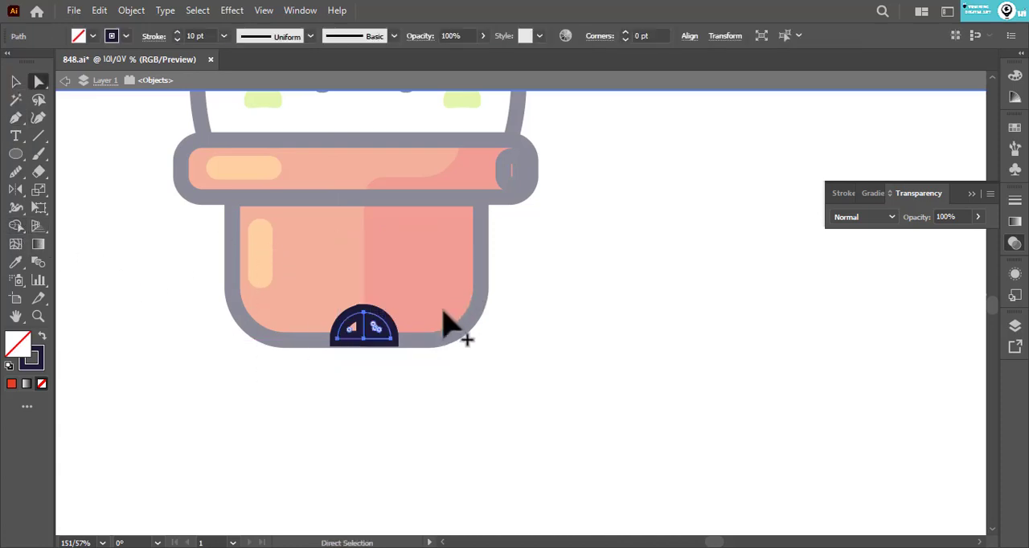
pyautogui.click(443, 311)
# - Fill the arch's left half with the pot's red and its right half with the pot's orange, both without a stroke
pyautogui.moveTo(311, 287); pyautogui.dragTo(344, 351)
pyautogui.press('i')
pyautogui.click(407, 309)
pyautogui.press('a')
pyautogui.click(364, 328)
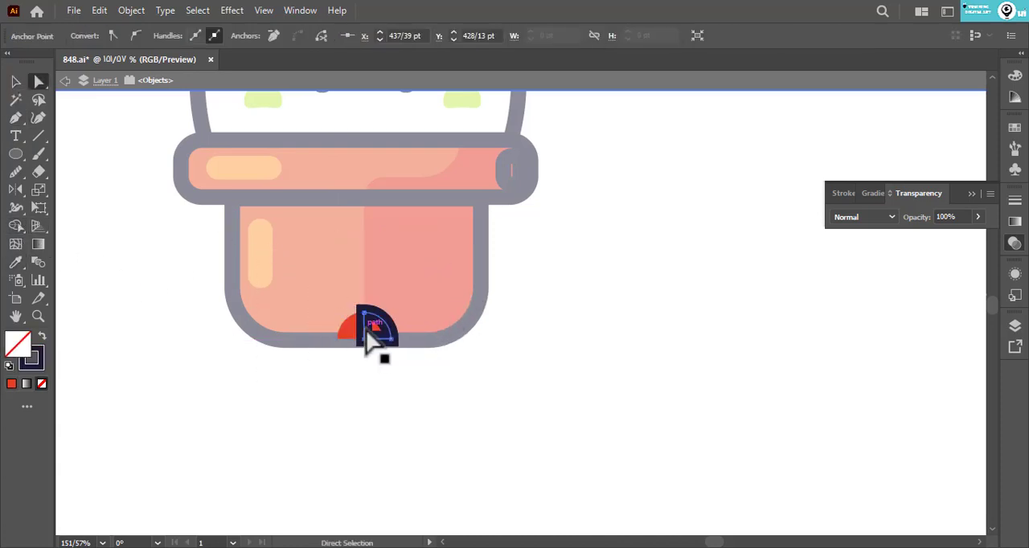
pyautogui.press('i')
pyautogui.click(348, 296)
pyautogui.press('a')
pyautogui.doubleClick(380, 377)
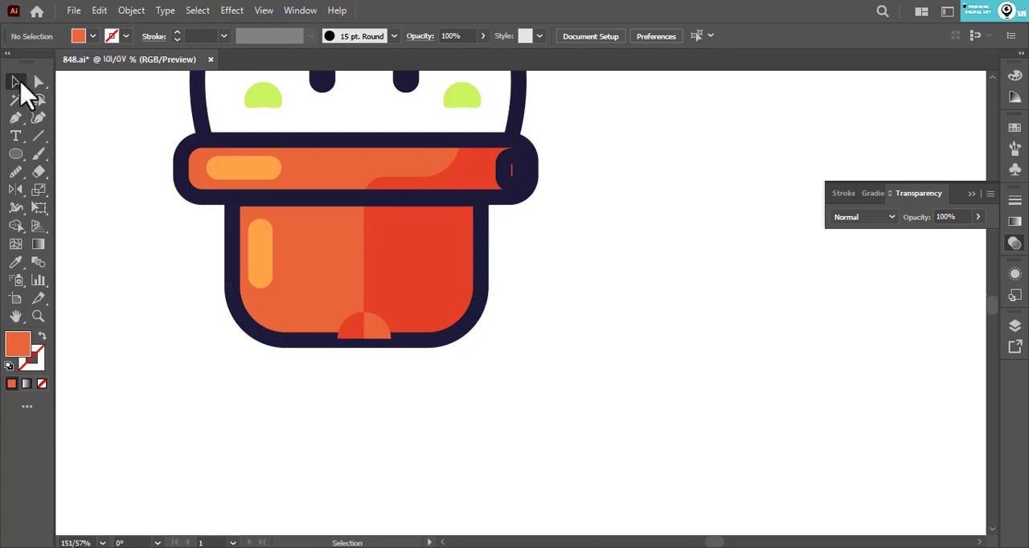
# - Move both coloured arch halves into the pot body's fill group so they sit beneath the dark outline
pyautogui.click(19, 84)
pyautogui.click(376, 326)
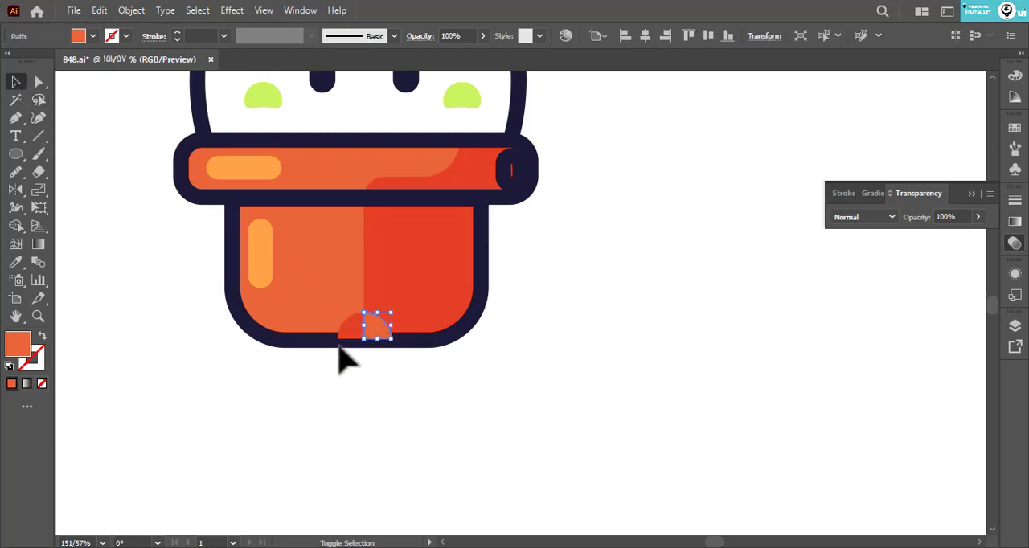
pyautogui.keyDown('shift'); pyautogui.click(344, 337); pyautogui.keyUp('shift')
pyautogui.press('Delete')
pyautogui.click(413, 315)
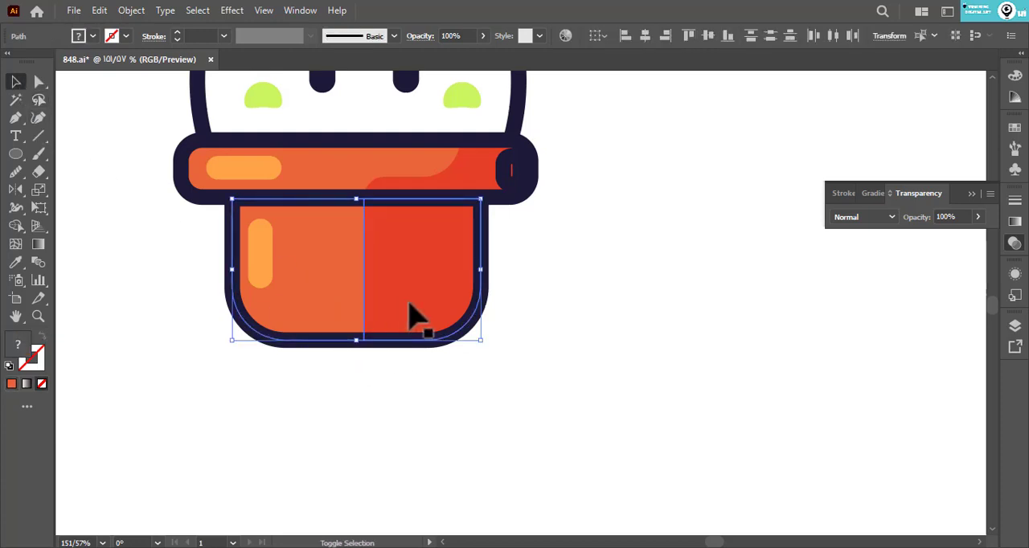
pyautogui.doubleClick(414, 304)
pyautogui.hotkey('ctrl', 'z')
pyautogui.click(546, 351)
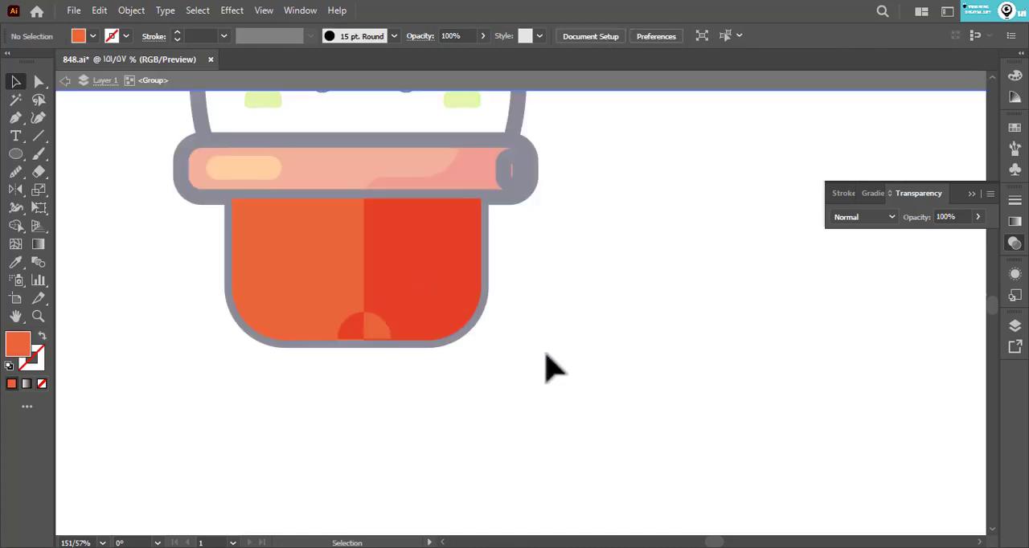
pyautogui.doubleClick(560, 328)
# - Fill the small highlight at the right end of the pot rim with the rim's orange, without a stroke
pyautogui.moveTo(550, 275); pyautogui.dragTo(555, 353)
pyautogui.moveTo(550, 295); pyautogui.dragTo(549, 346)
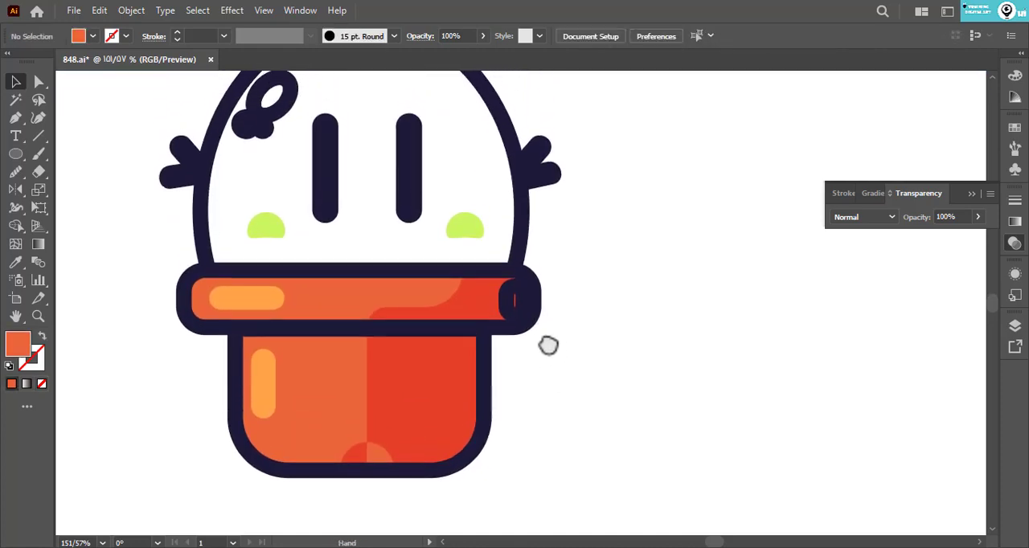
pyautogui.press('a')
pyautogui.click(511, 304)
pyautogui.press('i')
pyautogui.click(411, 290)
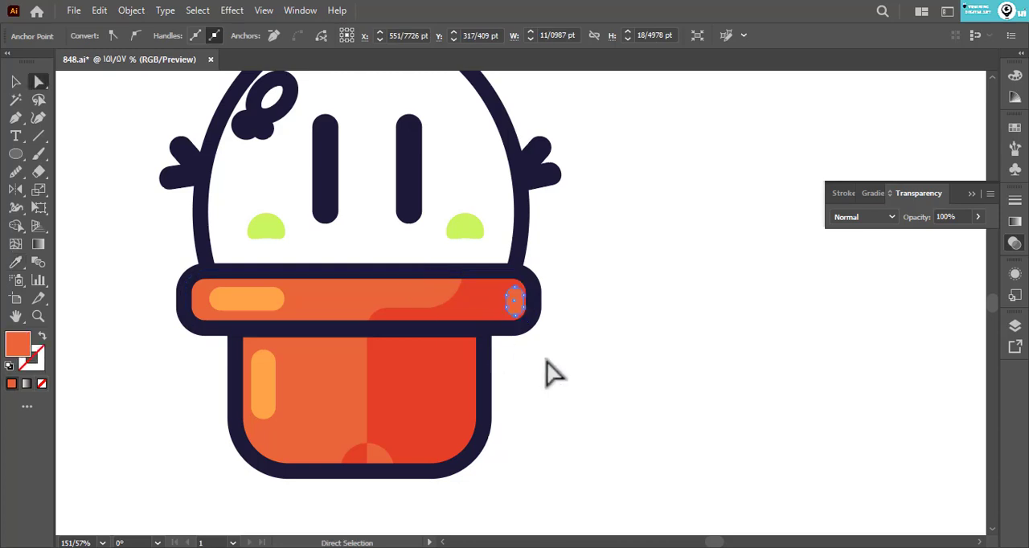
pyautogui.press('a')
pyautogui.hotkey('ctrl', 'shift', 'a')
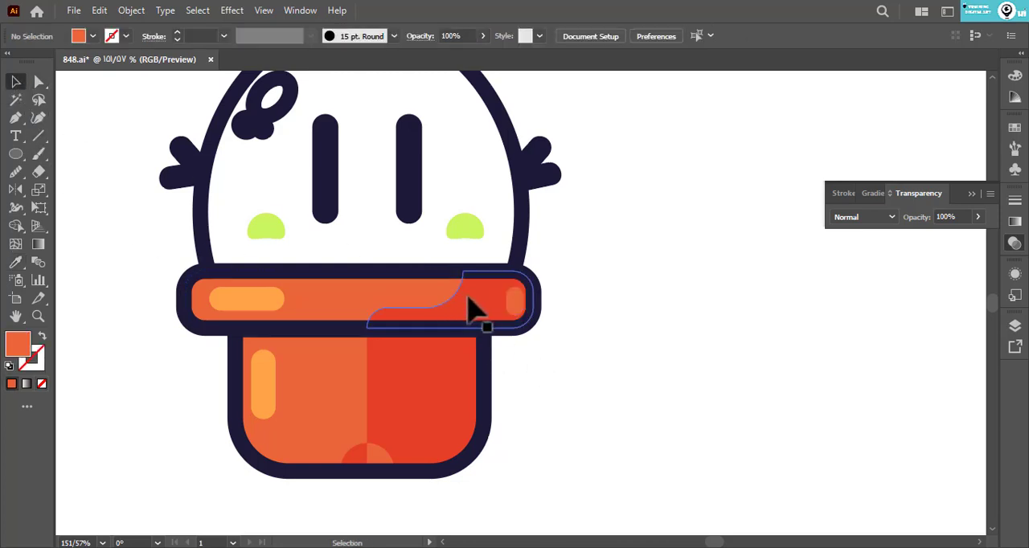
# - Nudge the rim's right highlight inward and place a tall rounded orange highlight on the right of the pot body
pyautogui.click(515, 304)
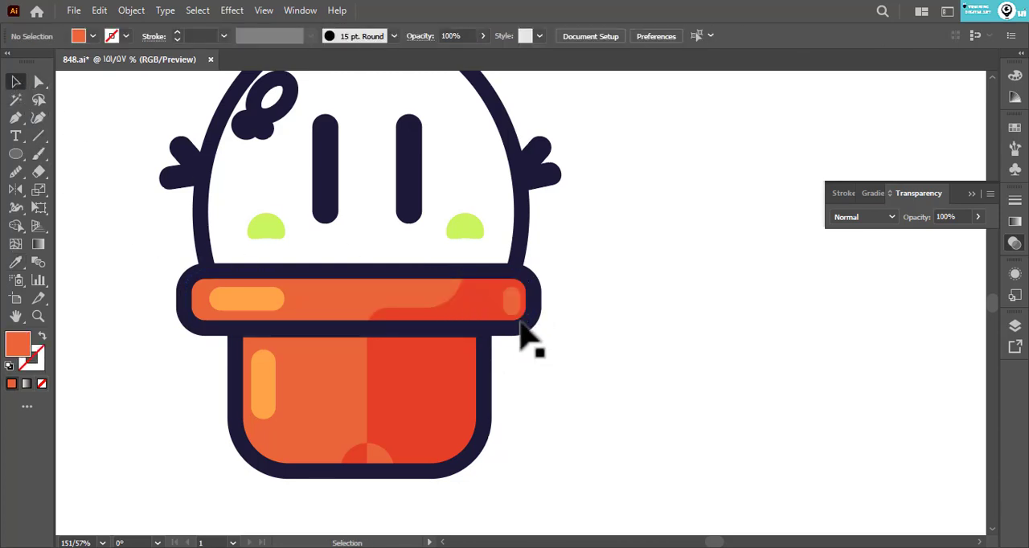
pyautogui.moveTo(516, 304); pyautogui.dragTo(464, 359)
pyautogui.press('a')
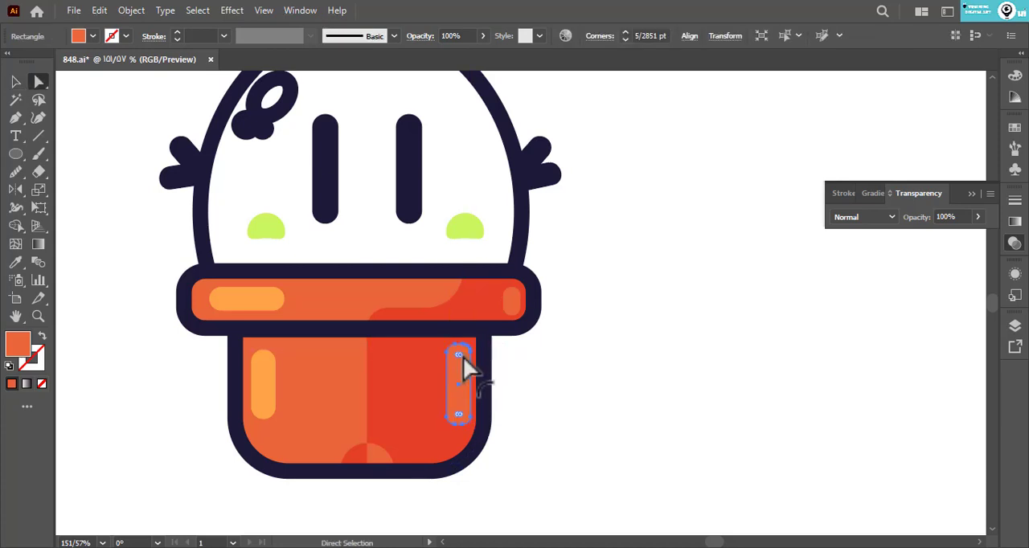
pyautogui.click(518, 406)
pyautogui.moveTo(466, 395); pyautogui.dragTo(463, 400)
# - Group the three oval highlights on the upper left of the cactus body
pyautogui.moveTo(548, 349); pyautogui.dragTo(552, 422)
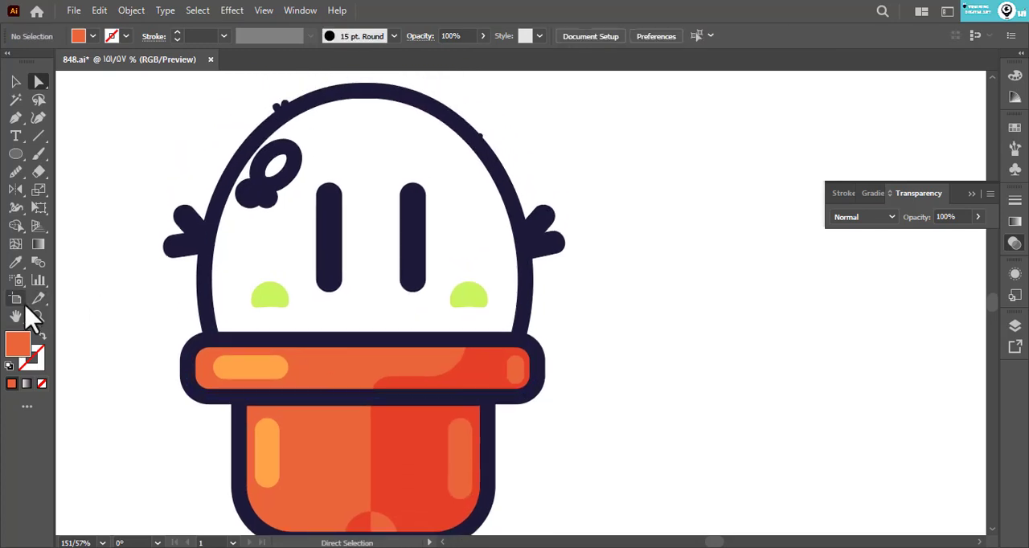
pyautogui.moveTo(304, 315); pyautogui.dragTo(237, 323)
pyautogui.click(16, 81)
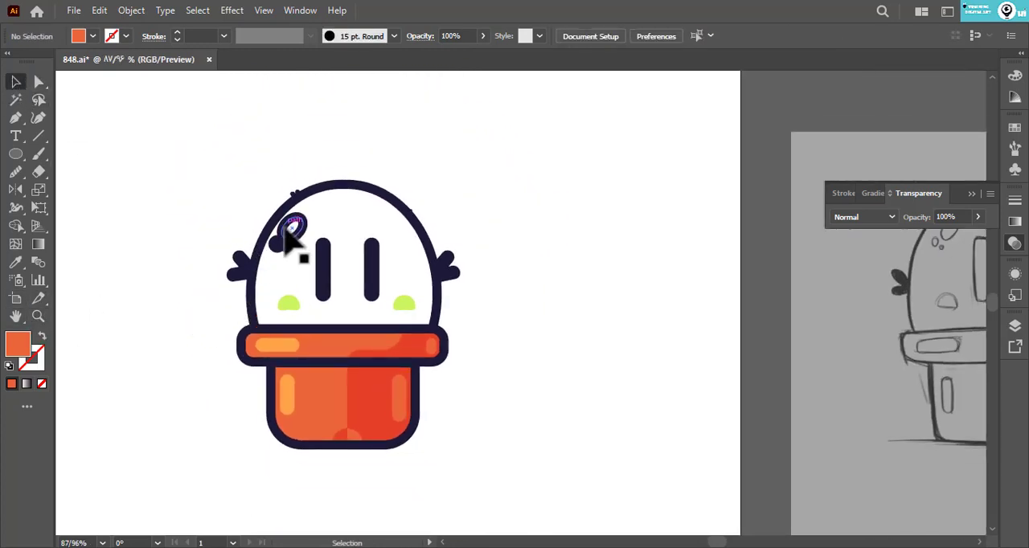
pyautogui.click(292, 234)
pyautogui.hotkey('ctrl', 'g')
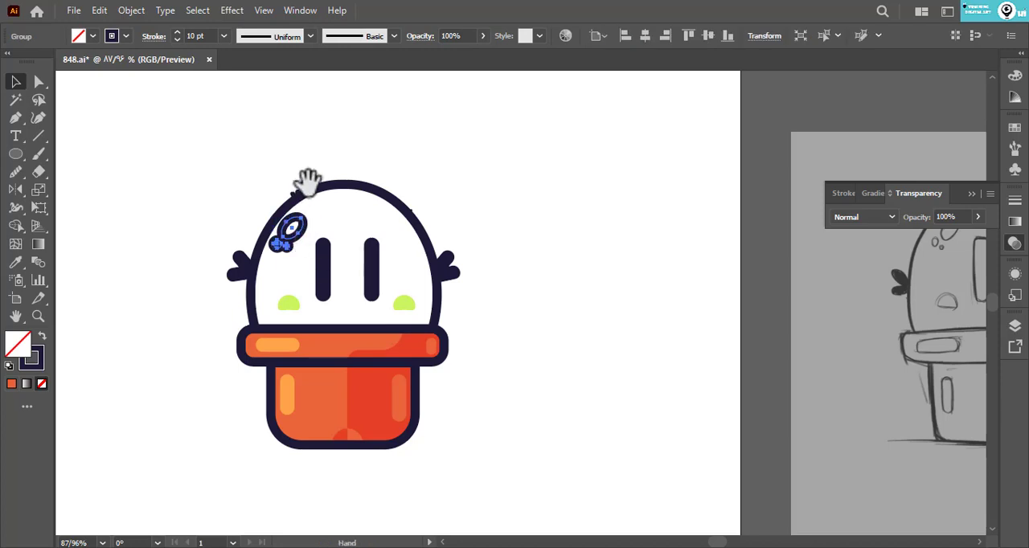
# - Copy the cactus body outline in place and fill the copy with the bright green palette colour, without a stroke
pyautogui.moveTo(307, 183); pyautogui.dragTo(322, 330)
pyautogui.moveTo(154, 223); pyautogui.dragTo(216, 161)
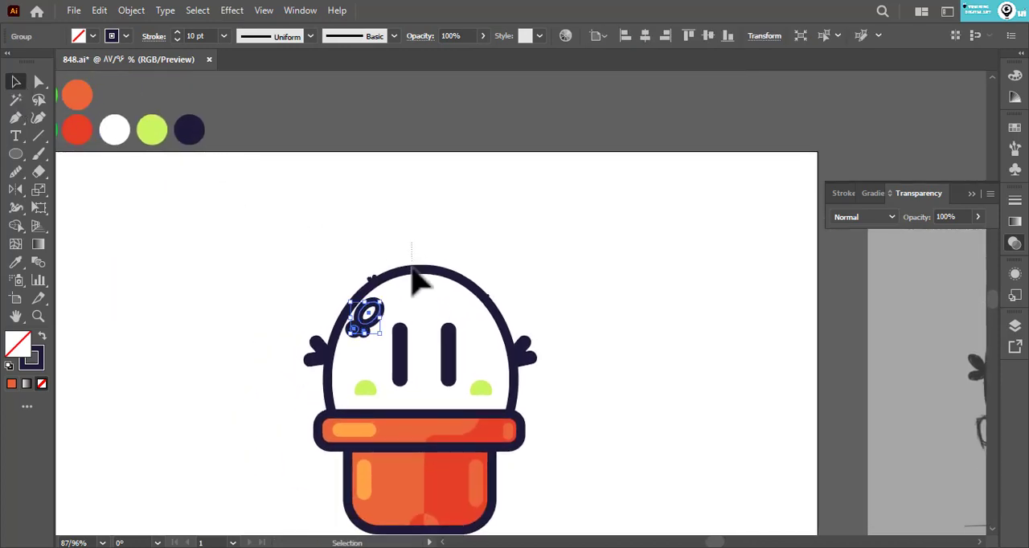
pyautogui.click(412, 291)
pyautogui.click(424, 266)
pyautogui.hotkey('ctrl', 'c')
pyautogui.hotkey('ctrl', 'f')
pyautogui.press('i')
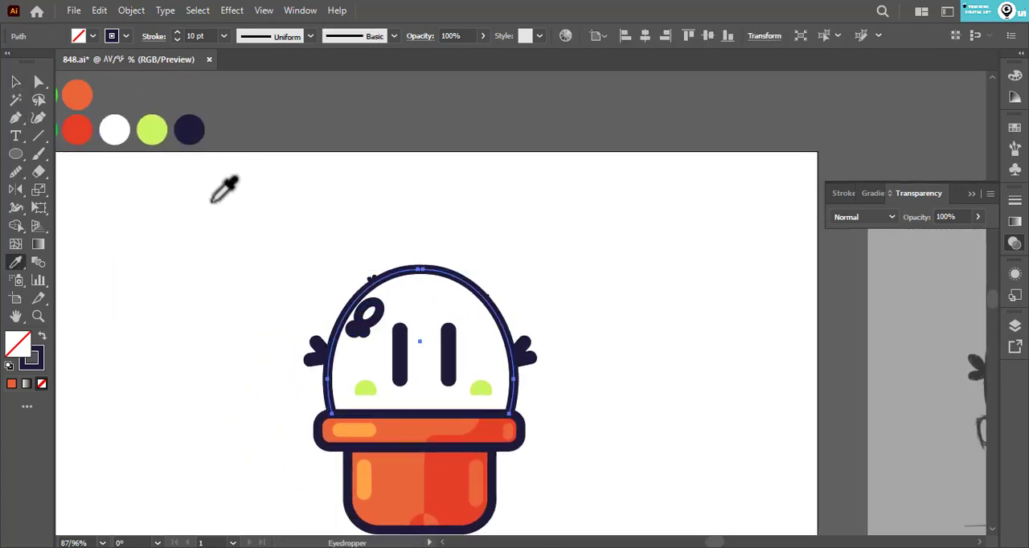
pyautogui.moveTo(137, 146); pyautogui.dragTo(210, 162)
pyautogui.click(116, 115)
# - Send the green body fill behind the outlines, face and highlights
pyautogui.moveTo(344, 280); pyautogui.dragTo(256, 197)
pyautogui.rightClick(257, 198)
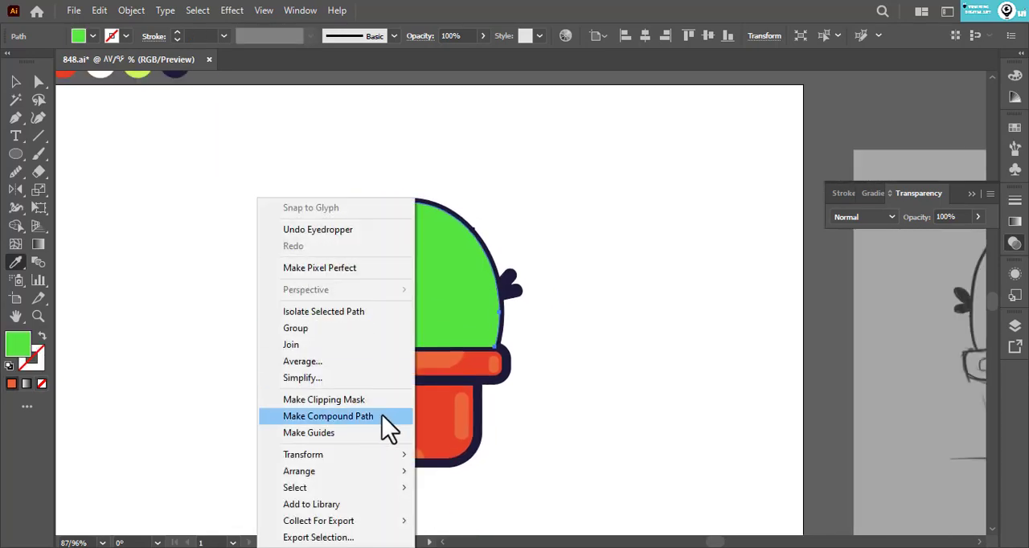
pyautogui.moveTo(385, 470)
pyautogui.click(515, 521)
pyautogui.keyDown('ctrl'); pyautogui.click(524, 462); pyautogui.keyUp('ctrl')
pyautogui.moveTo(281, 271); pyautogui.dragTo(233, 275)
# - Fill the grouped oval highlights on the cactus body with the white palette colour, without a stroke
pyautogui.click(15, 82)
pyautogui.click(323, 242)
pyautogui.press('i')
pyautogui.click(190, 180)
pyautogui.press('a')
pyautogui.click(266, 277)
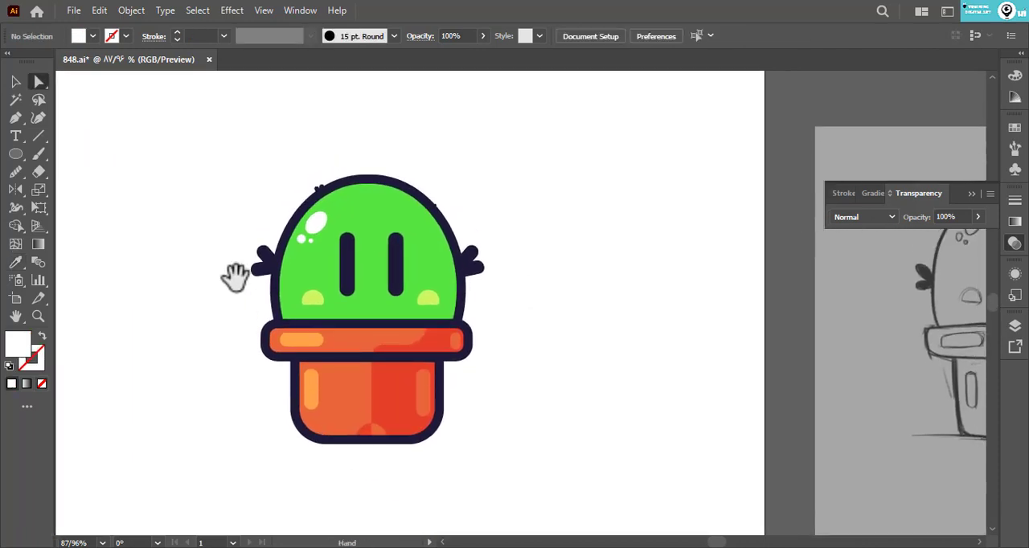
# - Lower the red rim and pot shadows to 53% opacity and give the arch's left half the same look
pyautogui.click(373, 381)
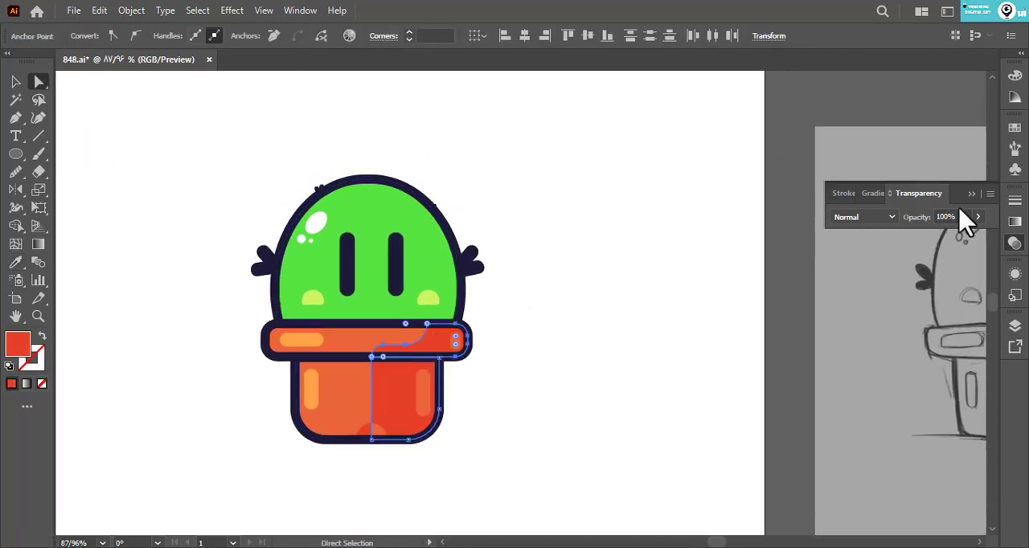
pyautogui.moveTo(980, 215); pyautogui.dragTo(949, 235)
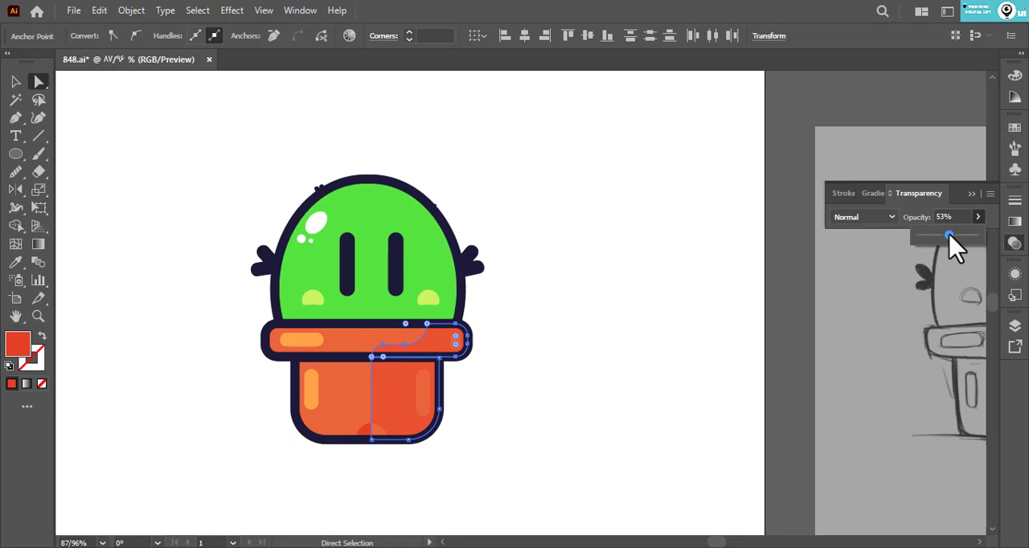
pyautogui.click(679, 330)
pyautogui.click(361, 441)
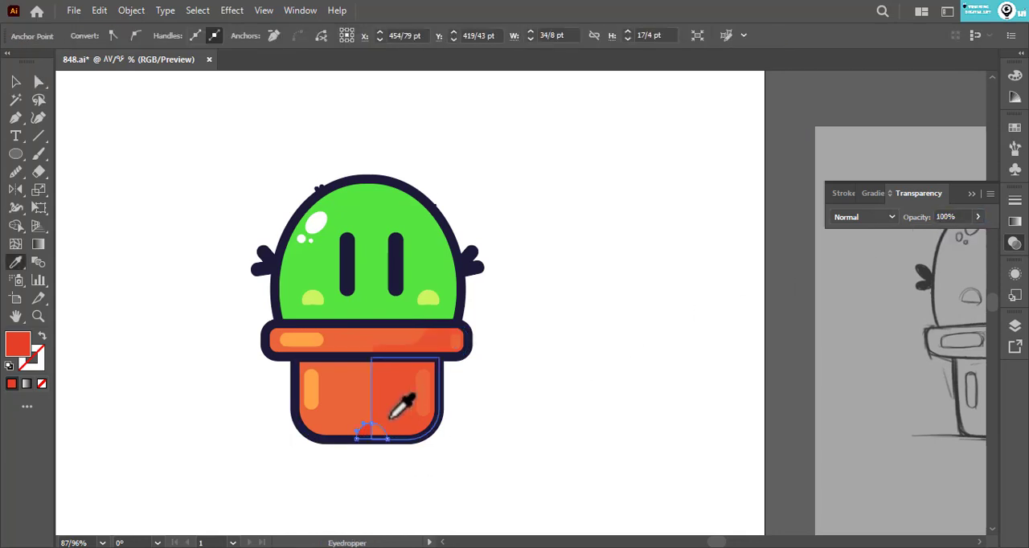
pyautogui.click(437, 475)
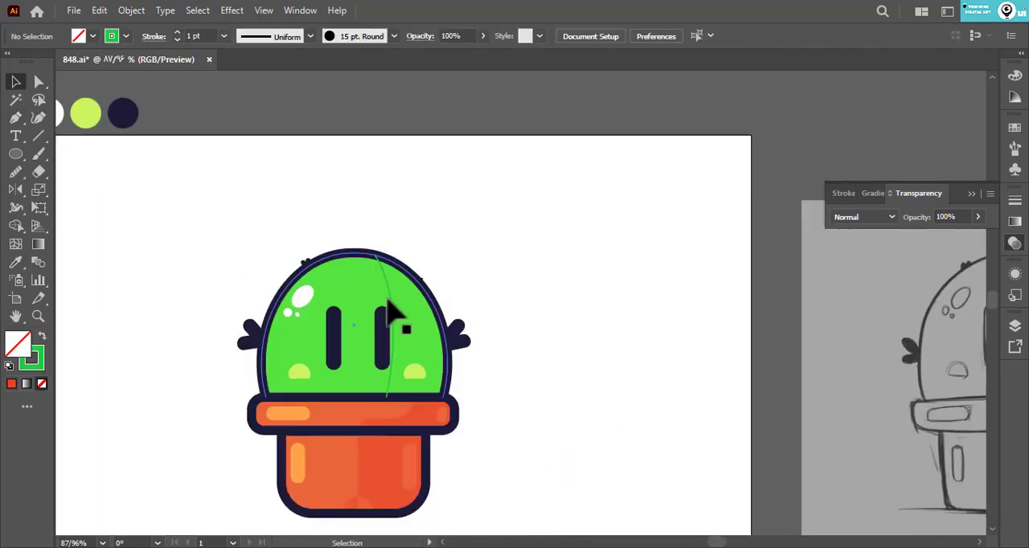
# - Apply the 15 pt. Round brush to the dark green body stripe and add a mirrored copy on the left
pyautogui.click(378, 306)
pyautogui.doubleClick(379, 287)
pyautogui.click(394, 35)
pyautogui.click(285, 70)
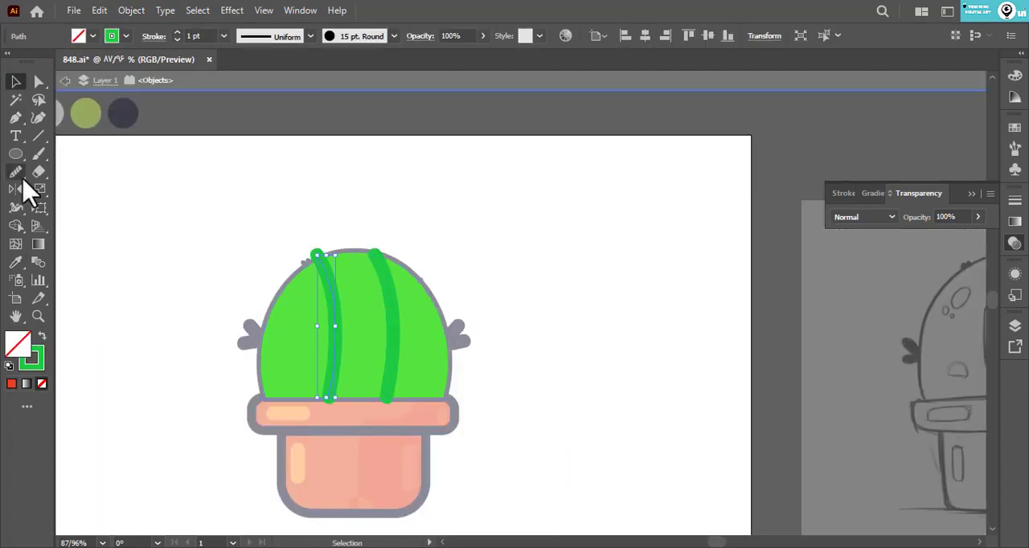
pyautogui.click(259, 264)
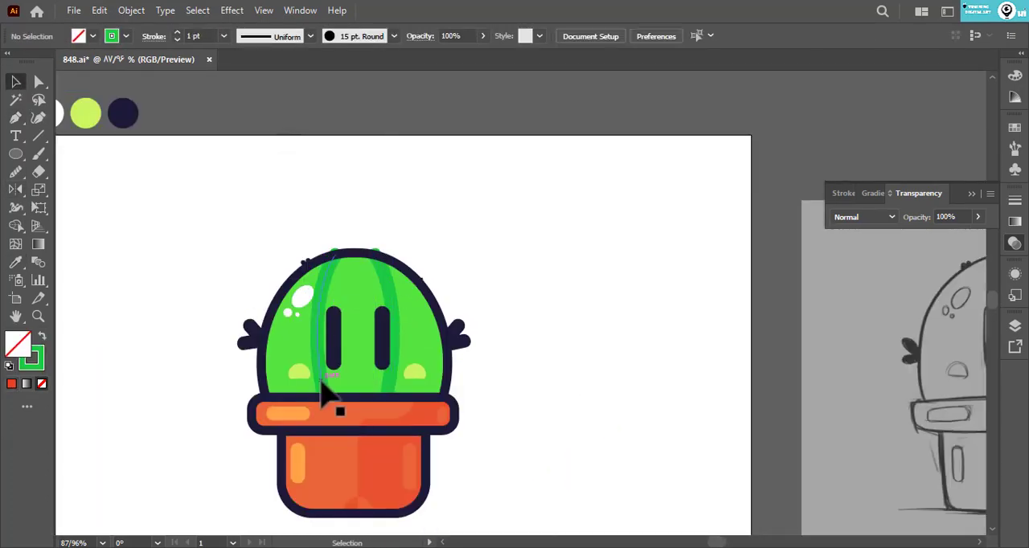
# - Remove the left stripe and bend the right stripe further outward by moving its middle and lower end
pyautogui.press('a')
pyautogui.moveTo(413, 338); pyautogui.dragTo(438, 295)
pyautogui.click(444, 275)
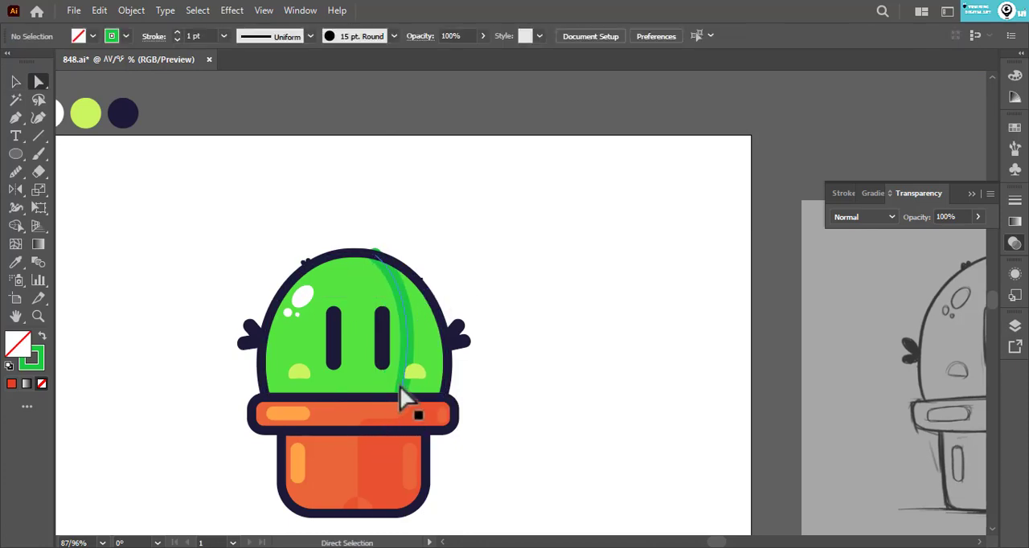
pyautogui.moveTo(400, 397); pyautogui.dragTo(410, 396)
pyautogui.click(455, 279)
# - Place a mirrored copy of the reshaped stripe on the cactus's left side and nudge it outward
pyautogui.press('v')
pyautogui.moveTo(410, 324); pyautogui.dragTo(321, 323)
pyautogui.moveTo(288, 324); pyautogui.dragTo(360, 324)
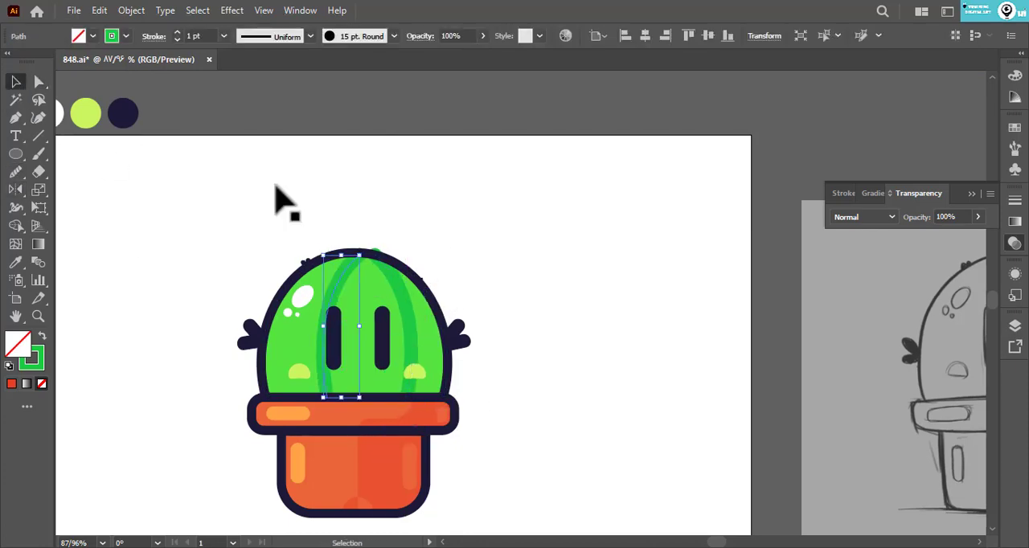
pyautogui.press('Left')
pyautogui.press('Left')
pyautogui.press('Left')
pyautogui.press('Left')
pyautogui.press('Left')
pyautogui.press('Left')
pyautogui.press('Left')
pyautogui.press('Left')
pyautogui.press('Left')
pyautogui.press('Left')
pyautogui.press('Left')
pyautogui.press('Left')
pyautogui.press('Left')
pyautogui.press('Left')
pyautogui.press('Left')
pyautogui.press('Left')
pyautogui.press('Left')
pyautogui.press('Left')
pyautogui.press('Left')
pyautogui.press('Left')
# - Expand both green stripes into filled shapes and erase their tips protruding above the body outline
pyautogui.click(395, 218)
pyautogui.click(376, 253)
pyautogui.keyDown('shift'); pyautogui.click(336, 253); pyautogui.keyUp('shift')
pyautogui.click(131, 11)
pyautogui.click(168, 184)
pyautogui.click(43, 174)
pyautogui.moveTo(326, 244); pyautogui.dragTo(385, 243)
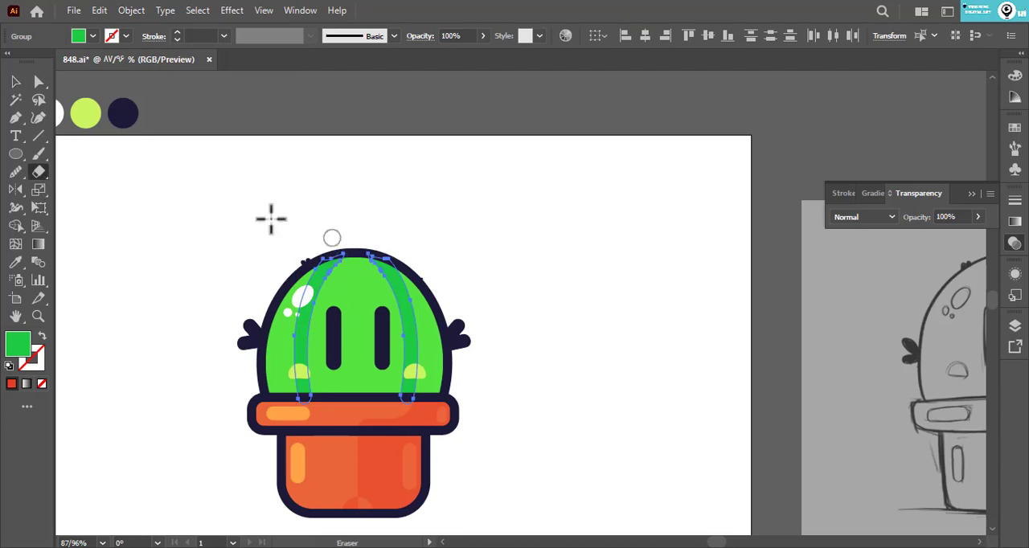
pyautogui.click(15, 81)
pyautogui.click(120, 310)
# - Nudge the two green stripes further apart toward the sides of the cactus body
pyautogui.scroll(-5, 359, 230)
pyautogui.click(389, 282)
pyautogui.click(448, 324)
pyautogui.click(324, 311)
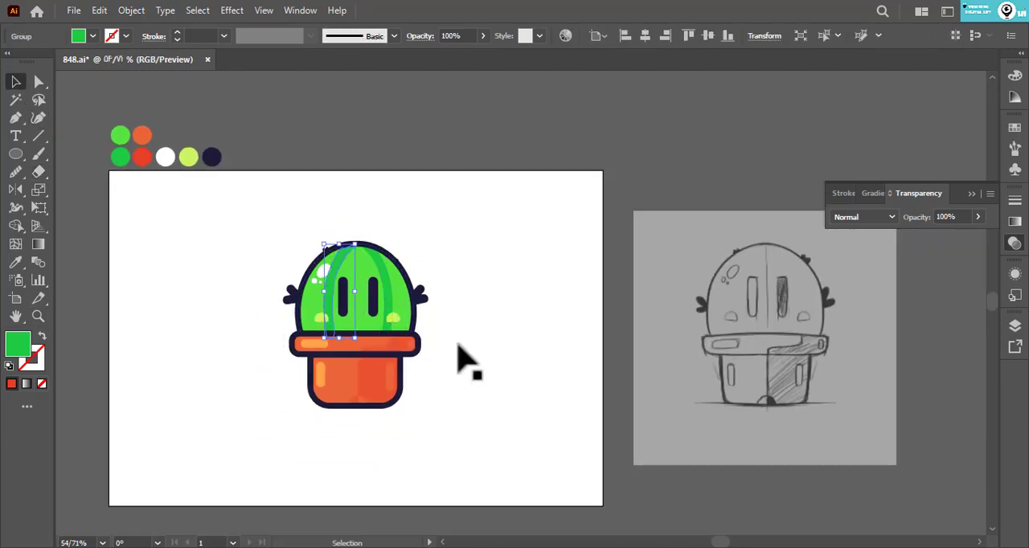
pyautogui.click(455, 345)
pyautogui.click(389, 305)
pyautogui.press('Right')
pyautogui.press('Right')
pyautogui.press('Right')
pyautogui.press('Right')
pyautogui.press('Right')
pyautogui.press('Right')
pyautogui.press('Right')
pyautogui.press('Right')
pyautogui.press('Right')
pyautogui.press('Right')
pyautogui.click(241, 292)
# - Erase the part of the right stripe that extends past the upper body outline
pyautogui.press('z')
pyautogui.moveTo(340, 258); pyautogui.dragTo(588, 285)
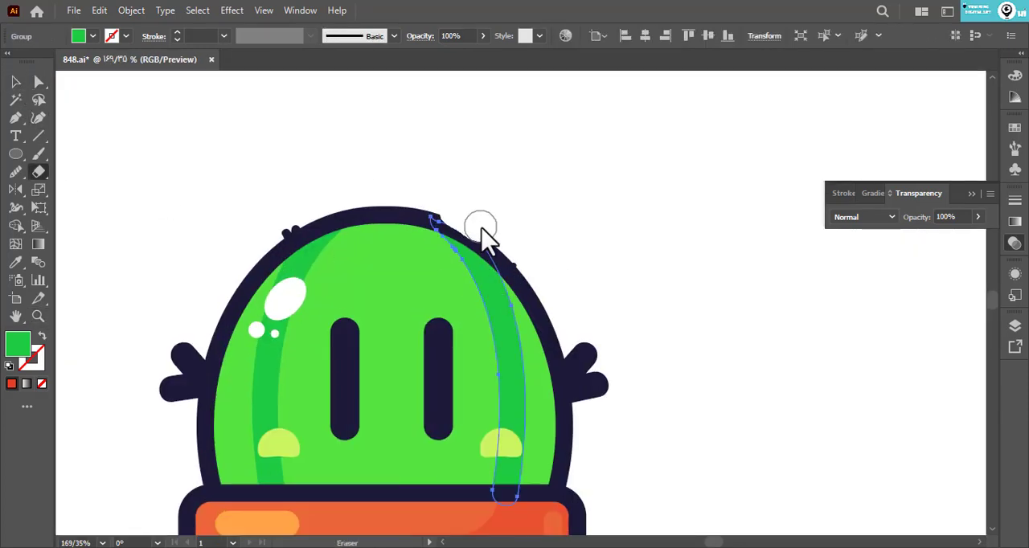
pyautogui.click(15, 81)
pyautogui.click(533, 276)
# - Enlarge the two small spines on the upper right and upper left of the cactus body
pyautogui.doubleClick(512, 263)
pyautogui.moveTo(518, 258); pyautogui.dragTo(526, 254)
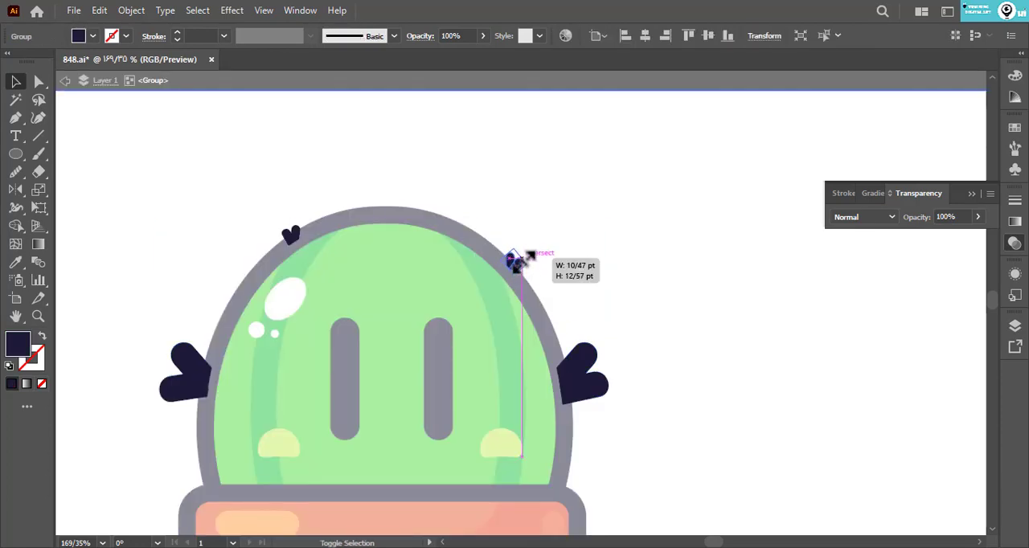
pyautogui.doubleClick(550, 233)
pyautogui.doubleClick(291, 235)
pyautogui.moveTo(302, 230); pyautogui.dragTo(297, 226)
pyautogui.doubleClick(330, 207)
# - Duplicate the whole potted cactus so that two copies stand side by side on the artboard
pyautogui.press('z')
pyautogui.moveTo(366, 189); pyautogui.dragTo(197, 201)
pyautogui.click(15, 81)
pyautogui.click(131, 10)
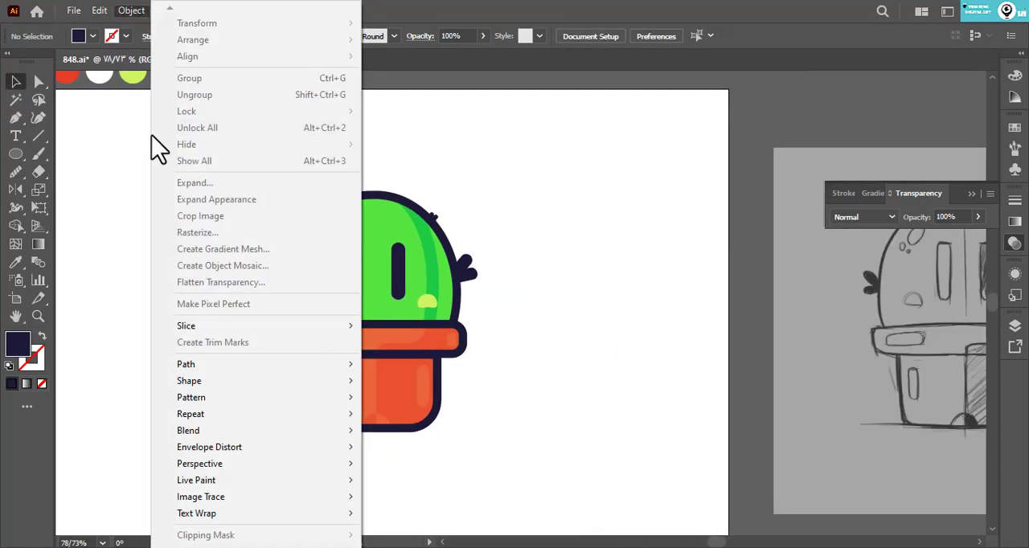
pyautogui.moveTo(556, 374); pyautogui.dragTo(345, 374)
# - Set the stroke weight of the left cactus's body, rim and pot outlines to 14 pt
pyautogui.doubleClick(330, 375)
pyautogui.click(378, 355)
pyautogui.keyDown('shift'); pyautogui.click(392, 386); pyautogui.keyUp('shift')
pyautogui.keyDown('shift'); pyautogui.click(409, 281); pyautogui.keyUp('shift')
pyautogui.click(224, 36)
pyautogui.click(244, 267)
pyautogui.click(184, 255)
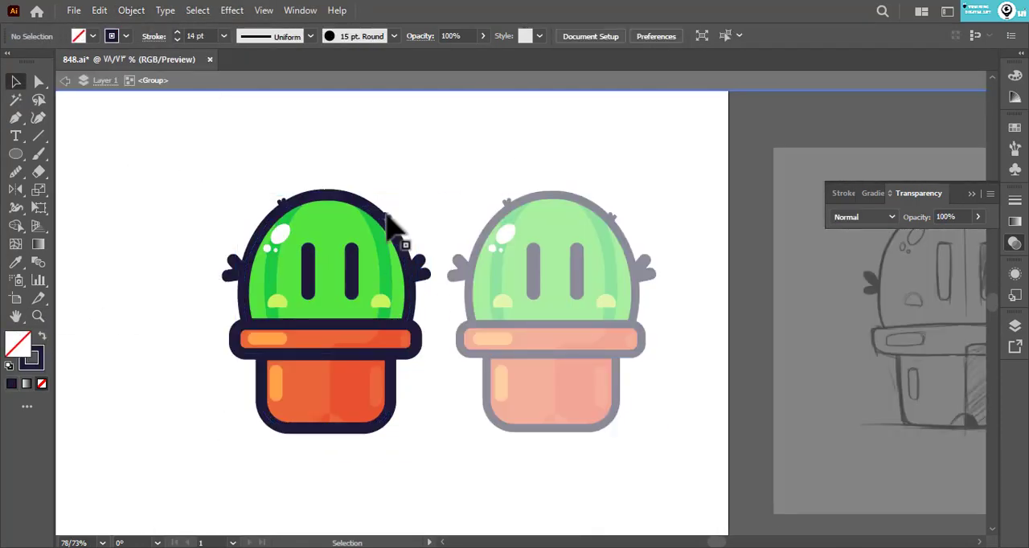
# - Adjust the two small top spines of the left cactus to stick out past its thicker outline
pyautogui.doubleClick(386, 217)
pyautogui.click(386, 217)
pyautogui.keyDown('shift'); pyautogui.click(279, 205); pyautogui.keyUp('shift')
pyautogui.doubleClick(315, 167)
pyautogui.click(390, 402)
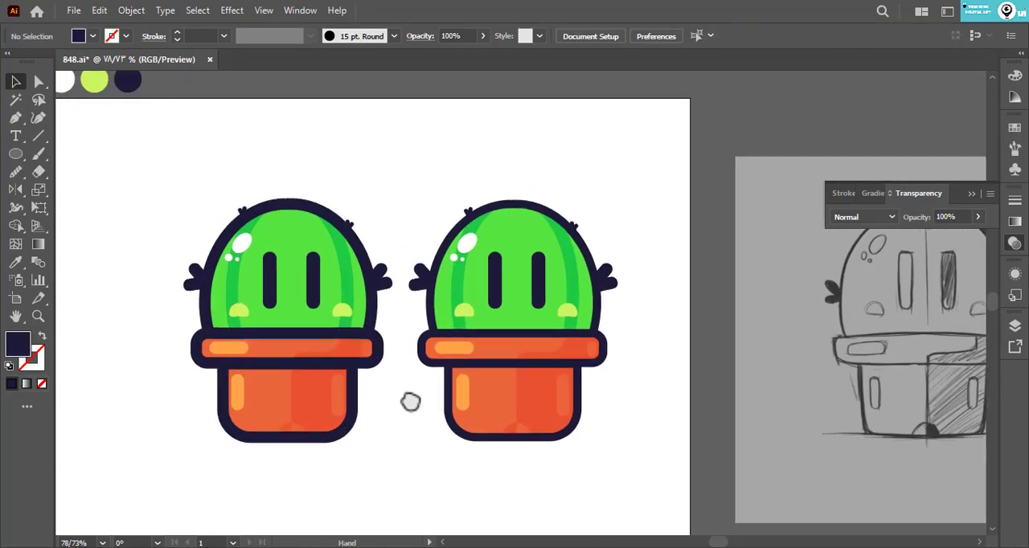